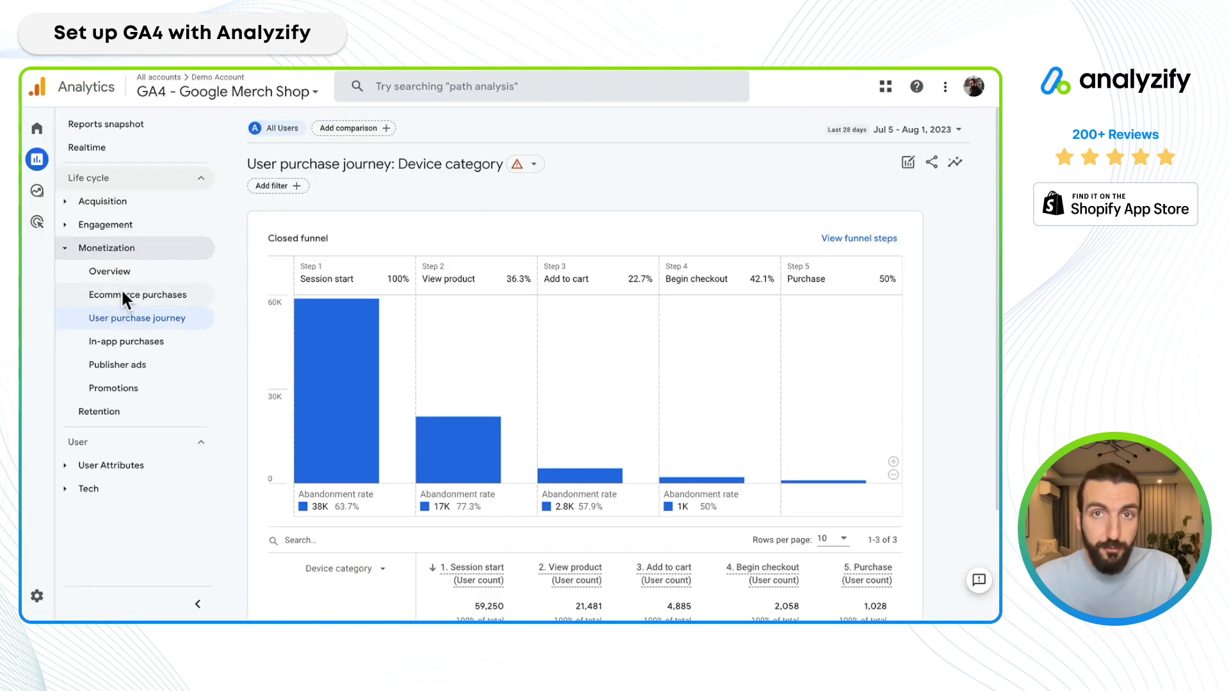
Open the Monetization Ecommerce purchases report and try breaking the item table down by Item category.
{"action": "left_click", "coordinate": [121, 291]}
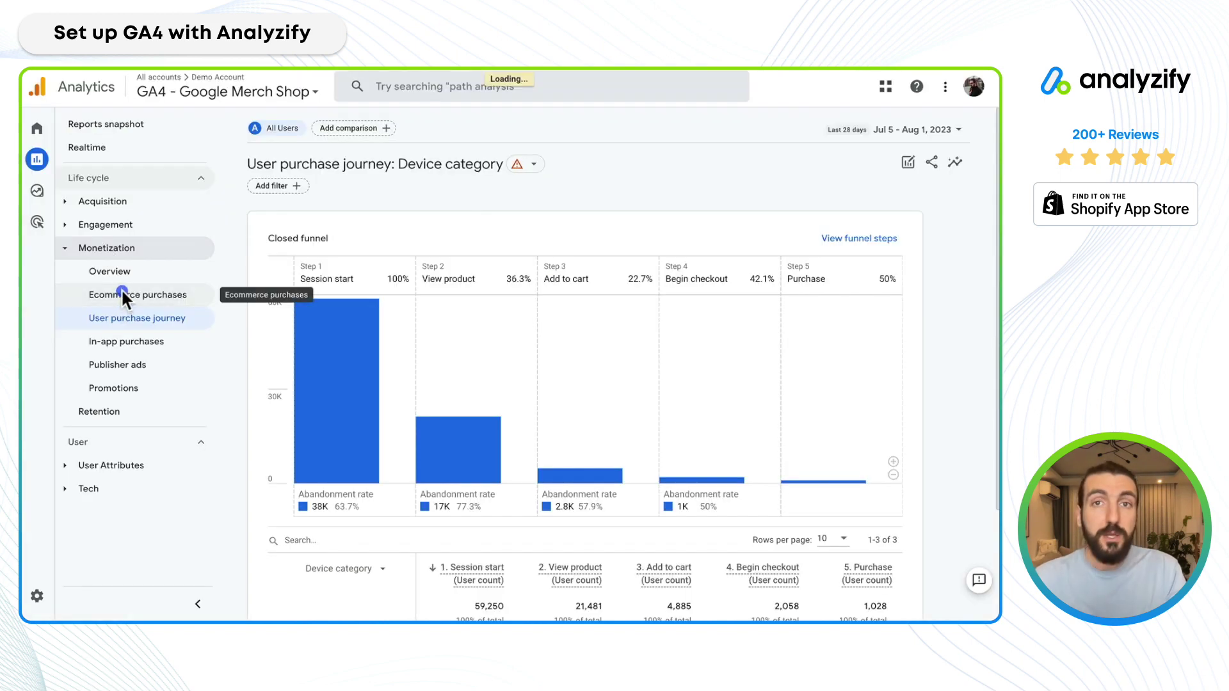
{"action": "left_click", "coordinate": [121, 275]}
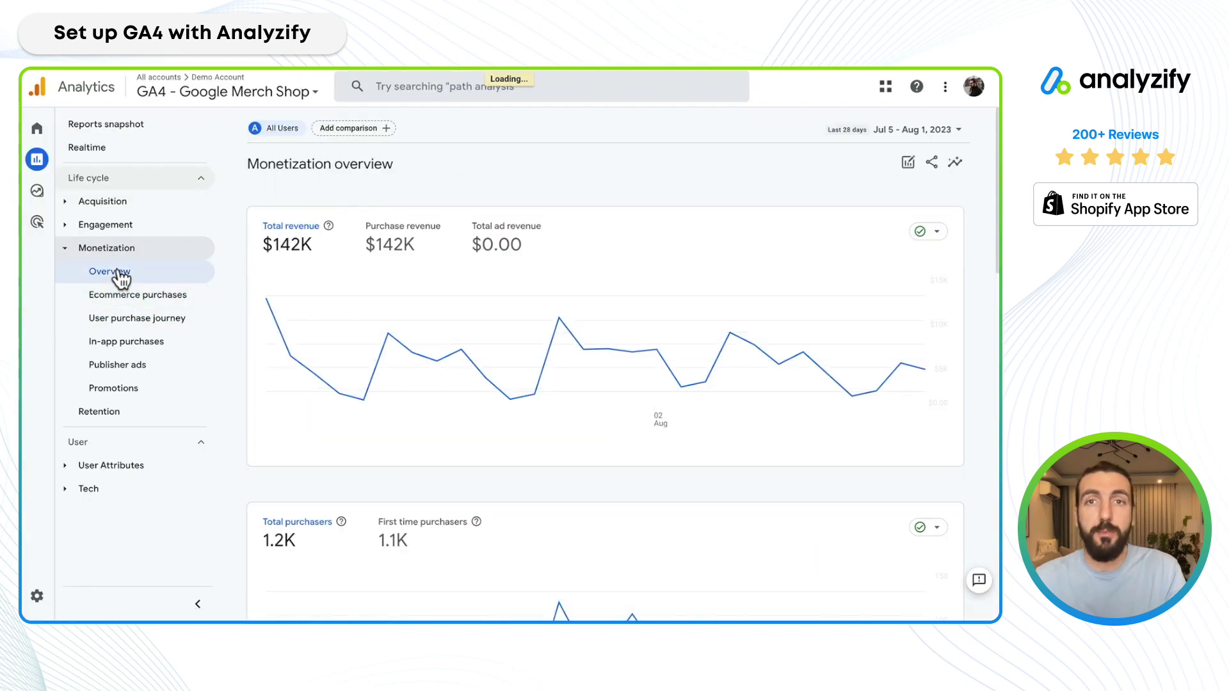
{"action": "left_click", "coordinate": [138, 297]}
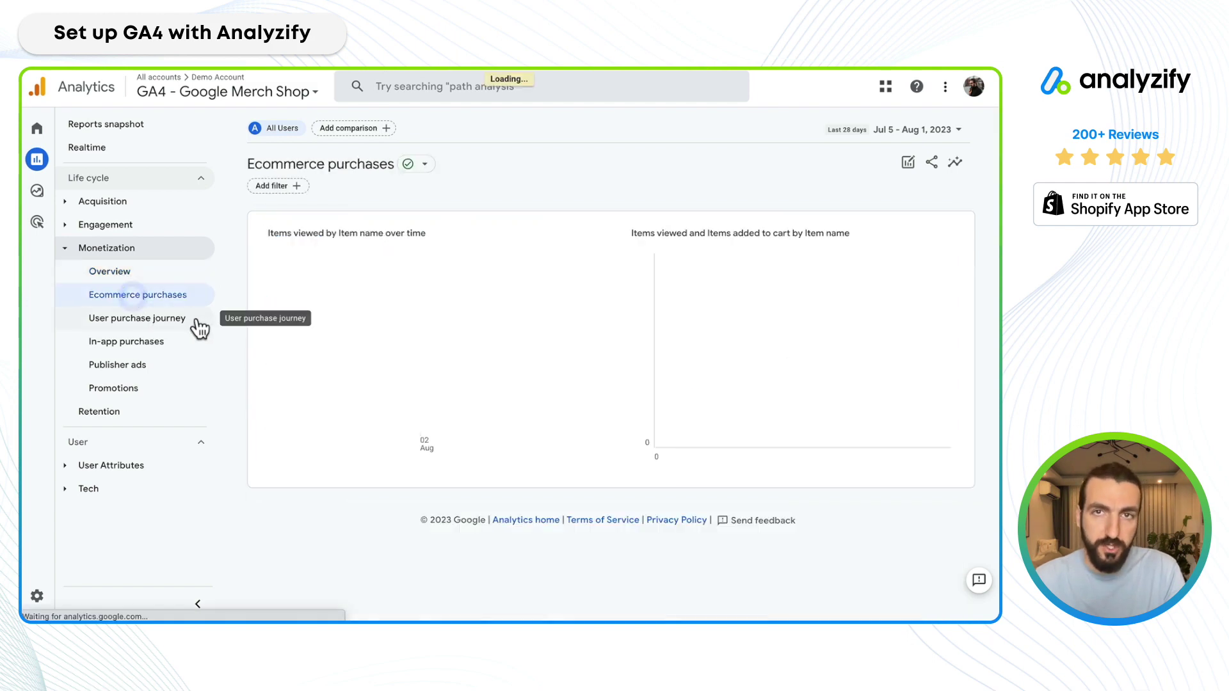
{"action": "scroll", "coordinate": [288, 358], "scroll_direction": "down", "scroll_amount": 4}
{"action": "left_click", "coordinate": [339, 270]}
{"action": "left_click", "coordinate": [353, 342]}
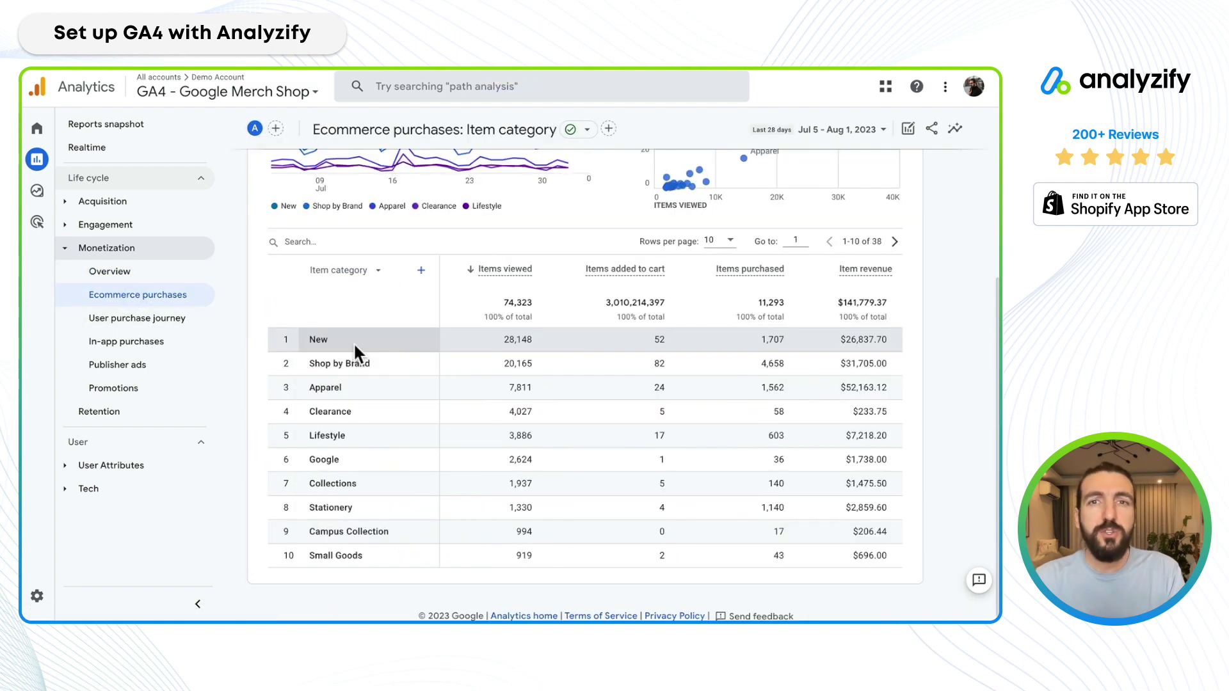
Look at the User purchase journey report, then return to Ecommerce purchases and break items down by Item ID.
{"action": "left_click", "coordinate": [147, 320]}
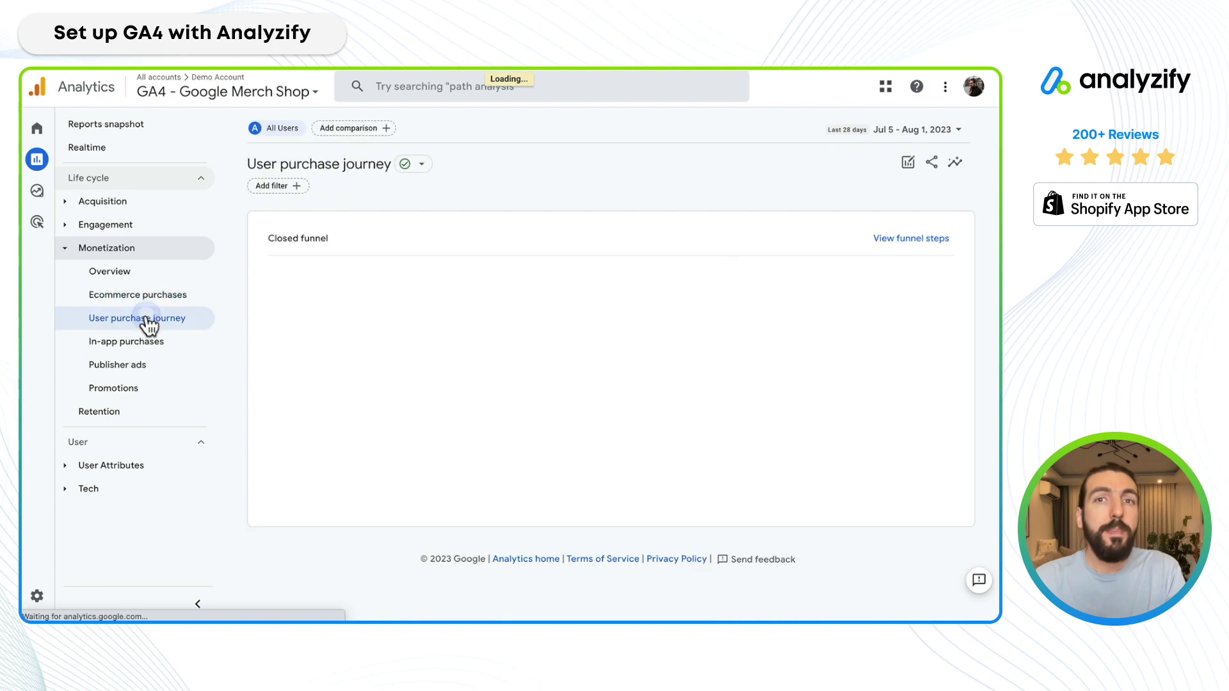
{"action": "scroll", "coordinate": [380, 443], "scroll_direction": "down", "scroll_amount": 2}
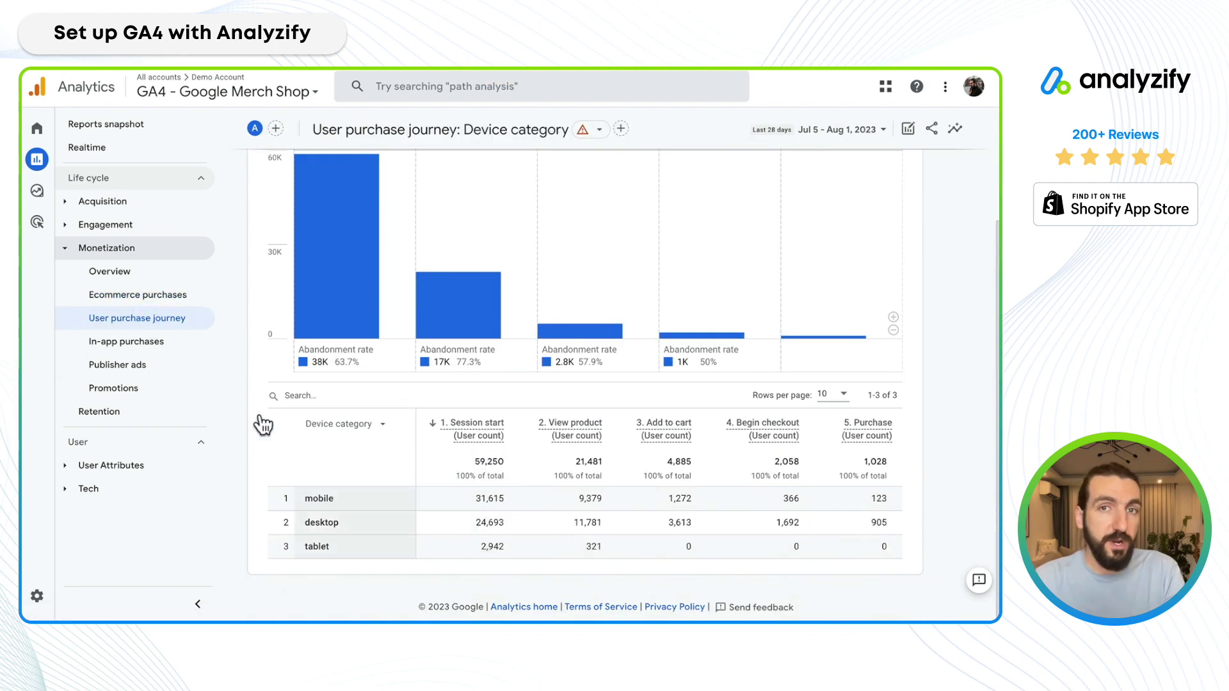
{"action": "left_click", "coordinate": [137, 295]}
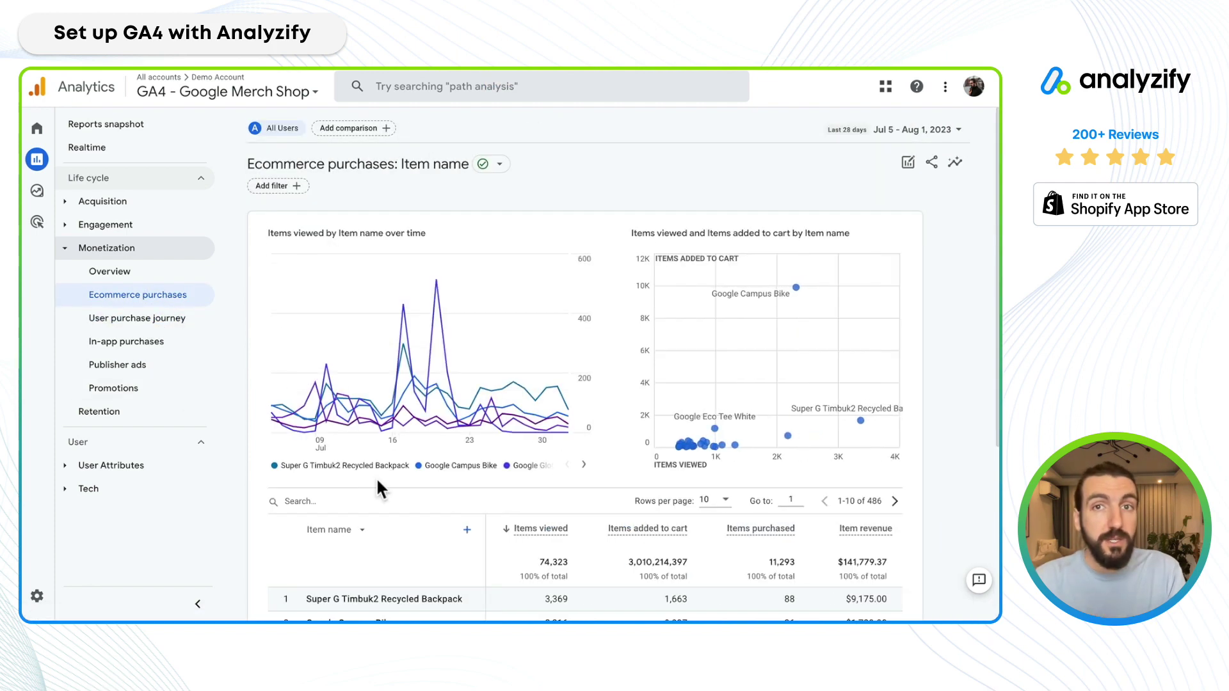
{"action": "scroll", "coordinate": [375, 477], "scroll_direction": "down", "scroll_amount": 3}
{"action": "left_click", "coordinate": [346, 262]}
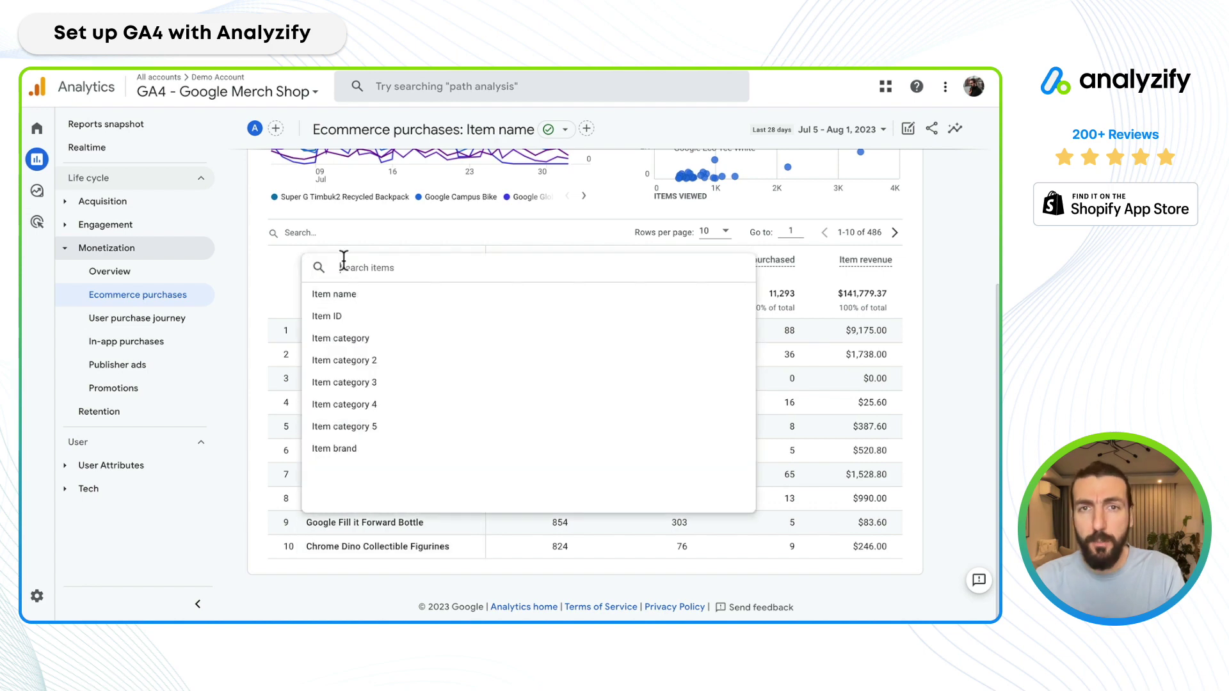
{"action": "left_click", "coordinate": [346, 317]}
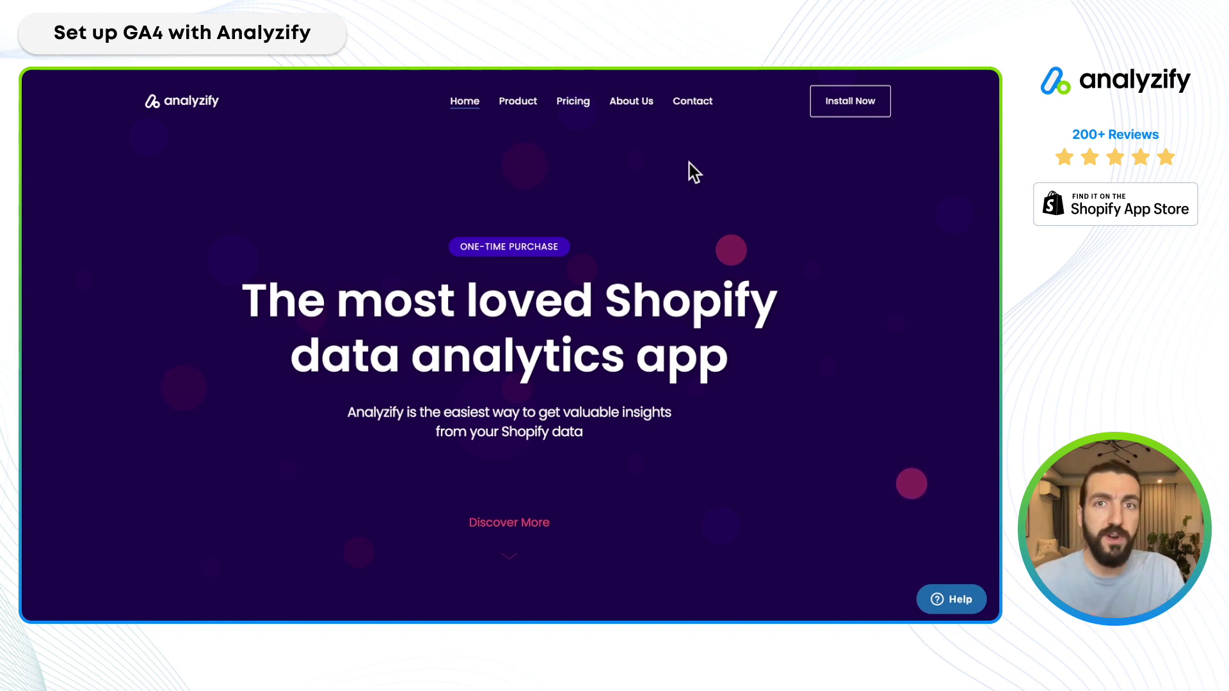
Use the homepage's Install Now button to reach the Analyzify (GA4 & Ads Tracking) App Store listing.
{"action": "left_click", "coordinate": [851, 116]}
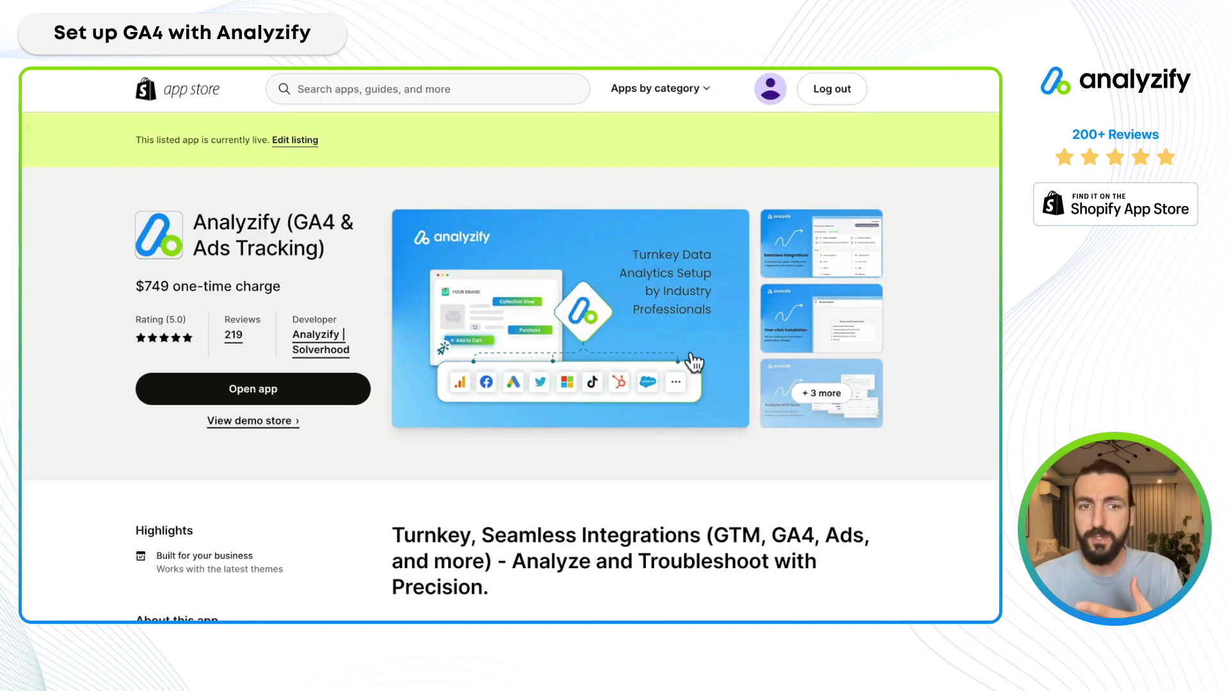
Find Analyzify (GA4 & Ads Tracking) under Installed apps in the admin search and launch it.
{"action": "left_click", "coordinate": [274, 404]}
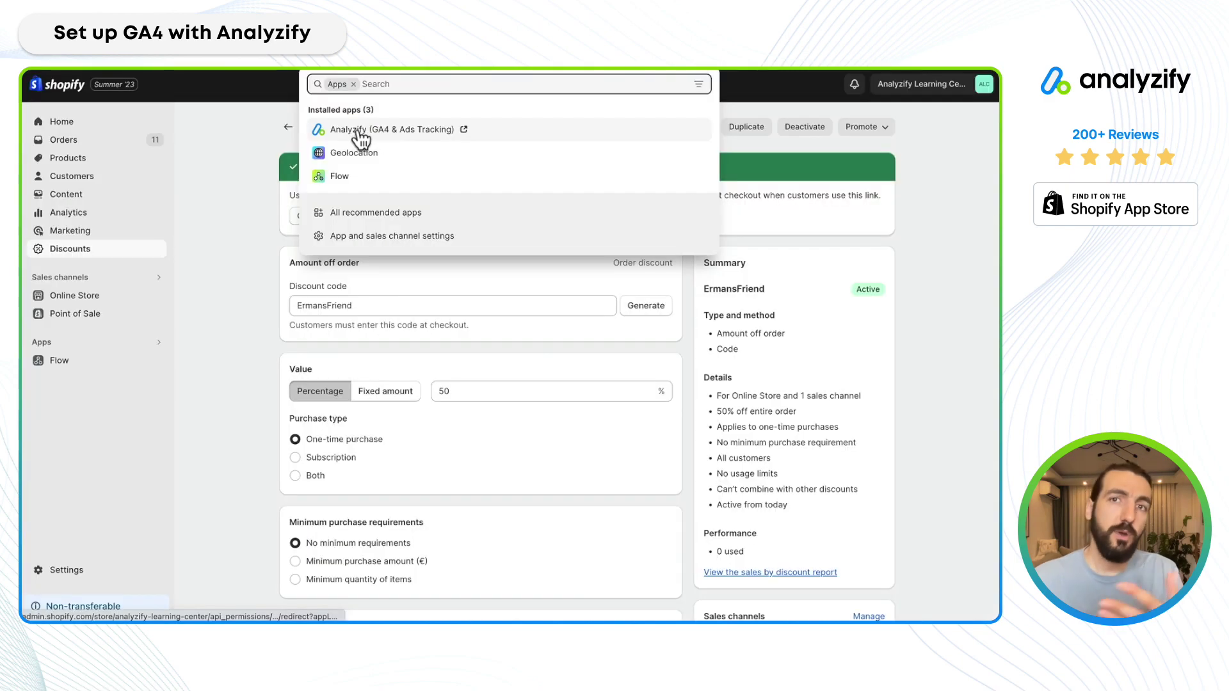
{"action": "left_click", "coordinate": [346, 132]}
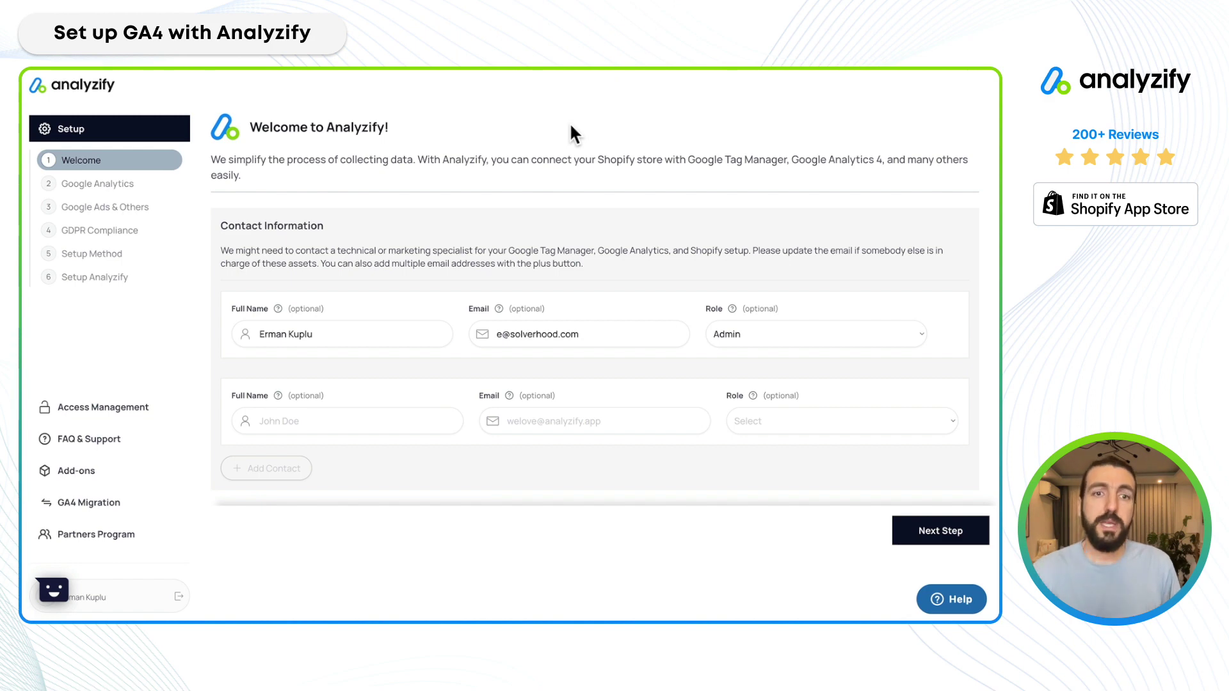
Add second contact 'My professional agency' with its e-mail and Marketing Manager role, then go to the next step.
{"action": "left_click", "coordinate": [296, 424]}
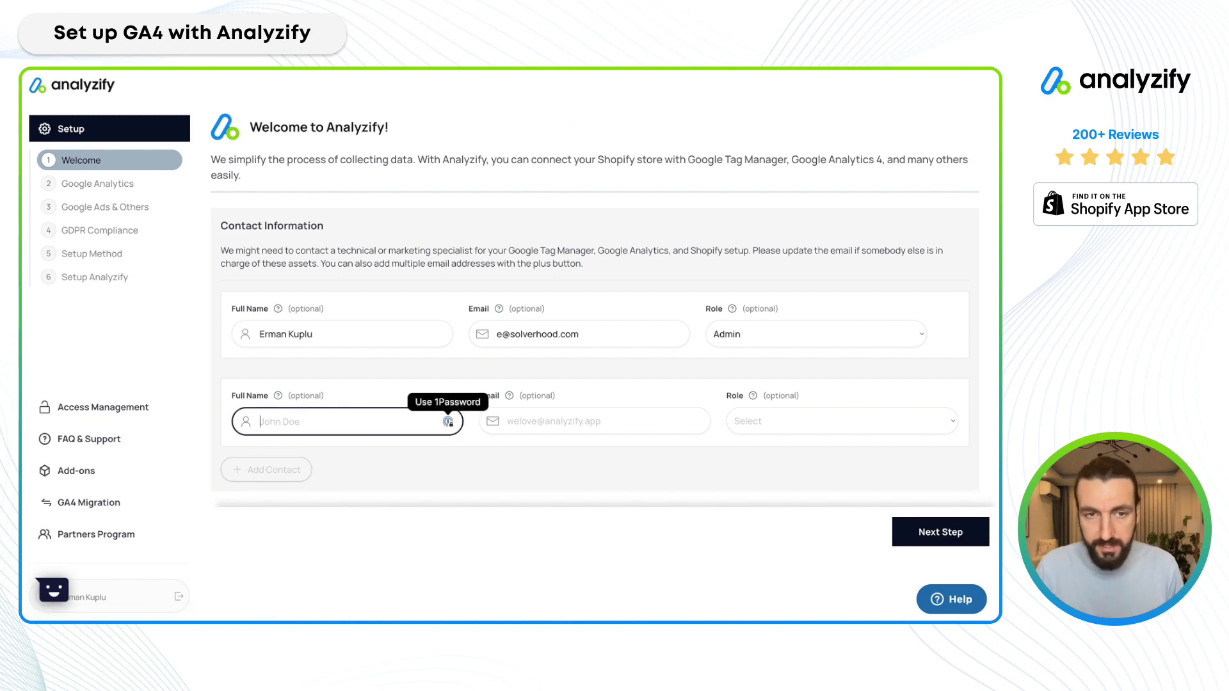
{"action": "type", "text": "My professional agency"}
{"action": "key", "text": "Tab"}
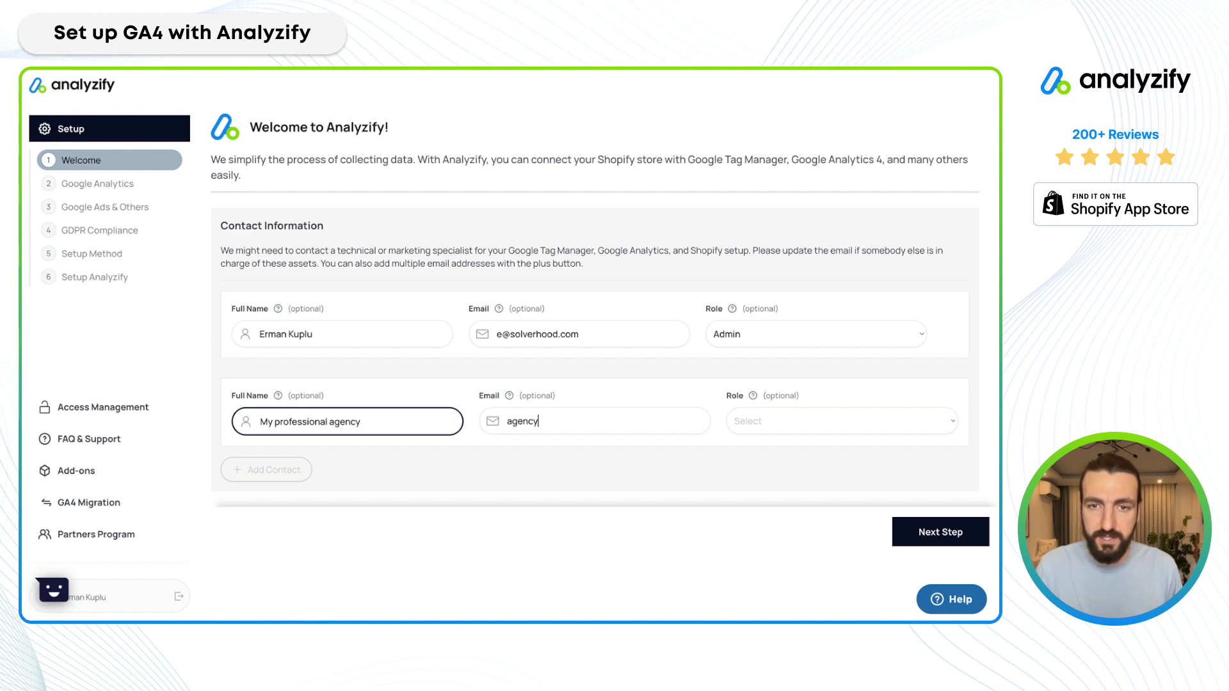
{"action": "key", "text": "Tab"}
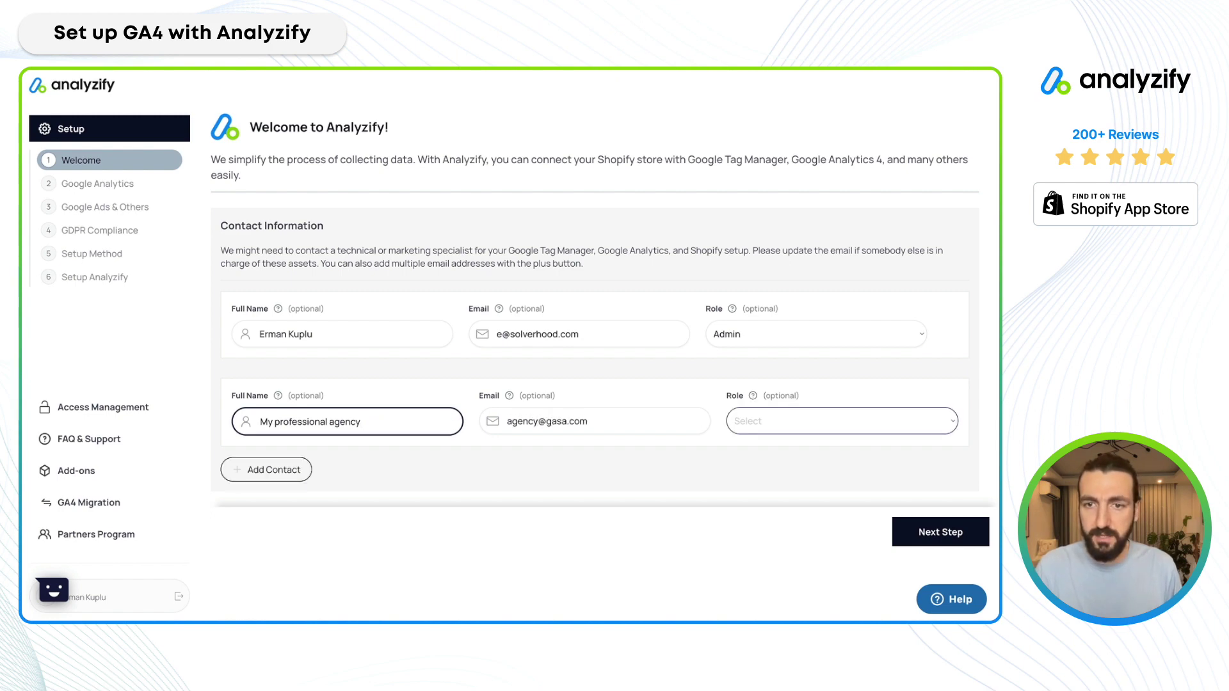
{"action": "key", "text": "space"}
{"action": "key", "text": "Down"}
{"action": "key", "text": "Down"}
{"action": "key", "text": "Down"}
{"action": "key", "text": "Down"}
{"action": "key", "text": "Down"}
{"action": "key", "text": "Up"}
{"action": "key", "text": "Up"}
{"action": "key", "text": "Up"}
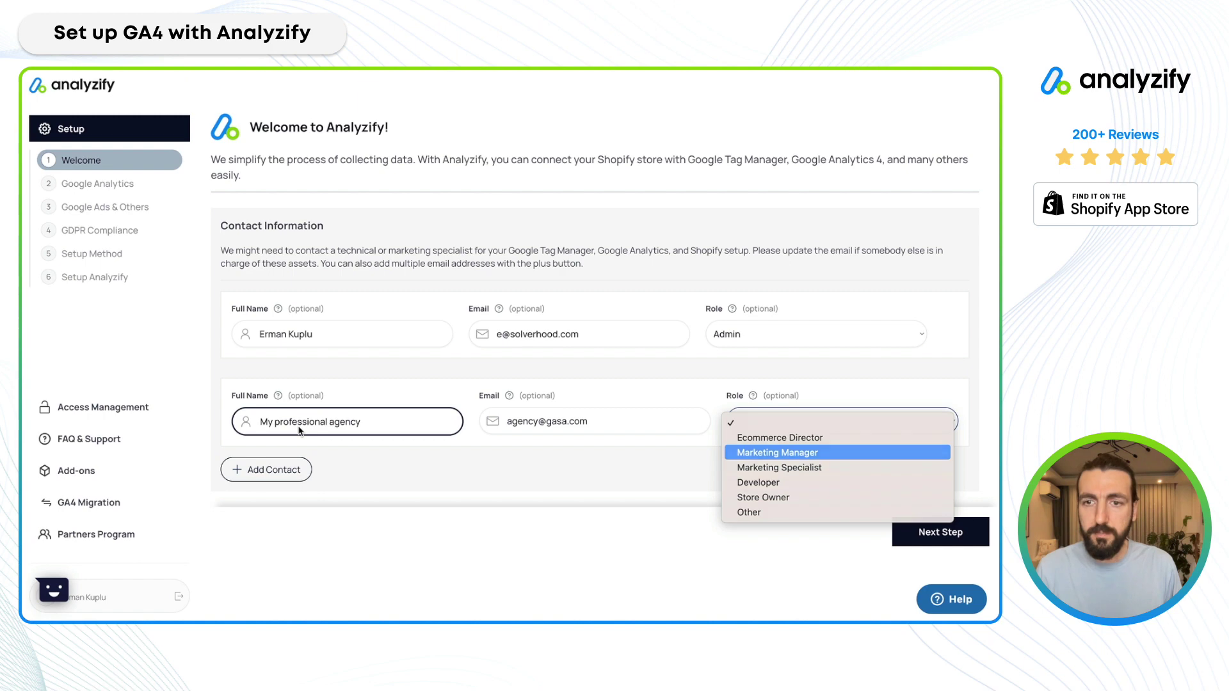
{"action": "key", "text": "Return"}
{"action": "left_click", "coordinate": [542, 486]}
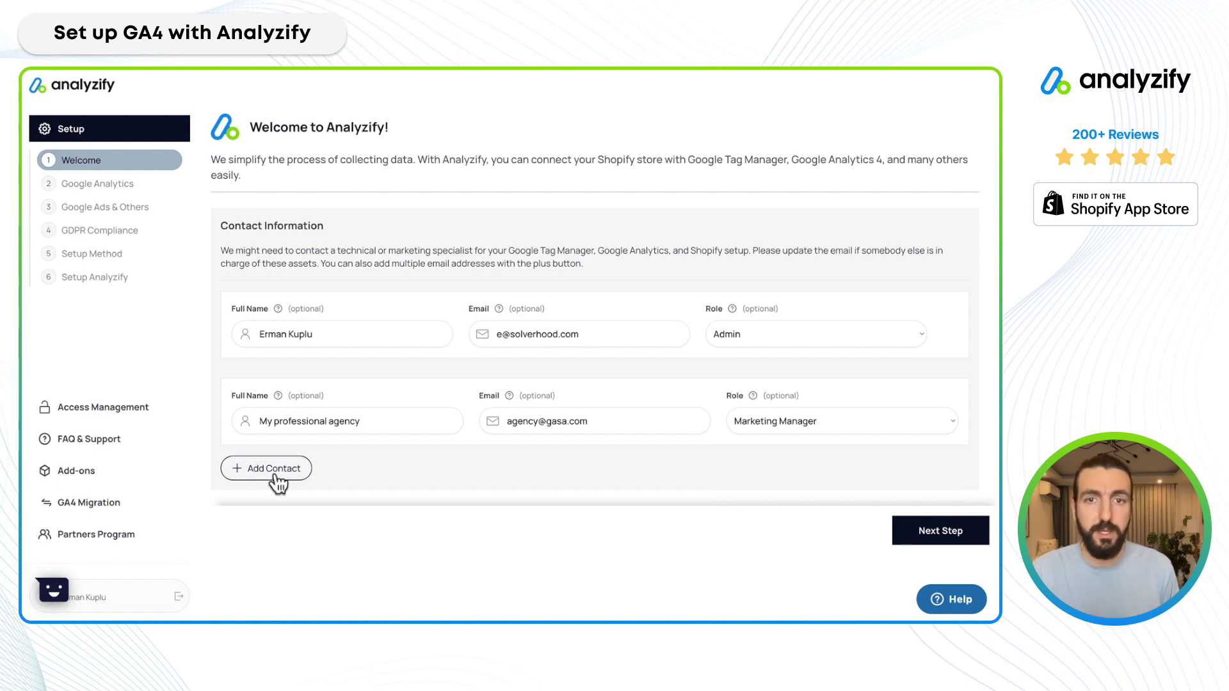
{"action": "left_click", "coordinate": [940, 531]}
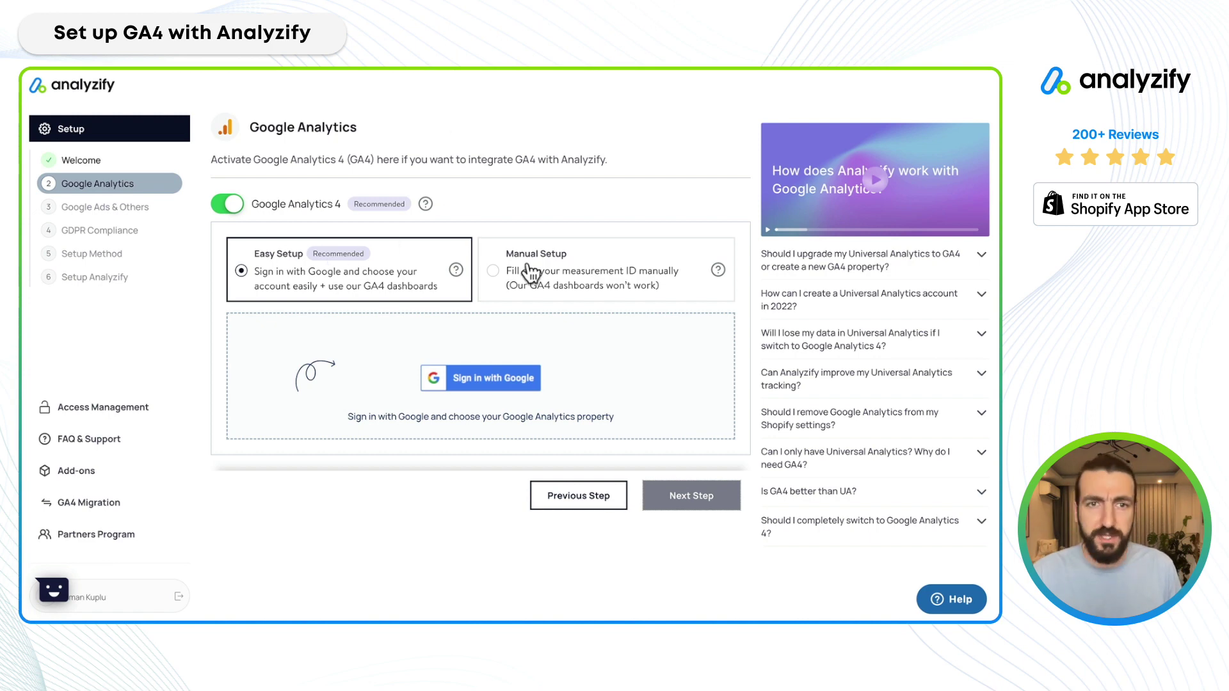
Keep Easy Setup for Google Analytics 4 and start signing in with Google.
{"action": "left_click", "coordinate": [496, 378]}
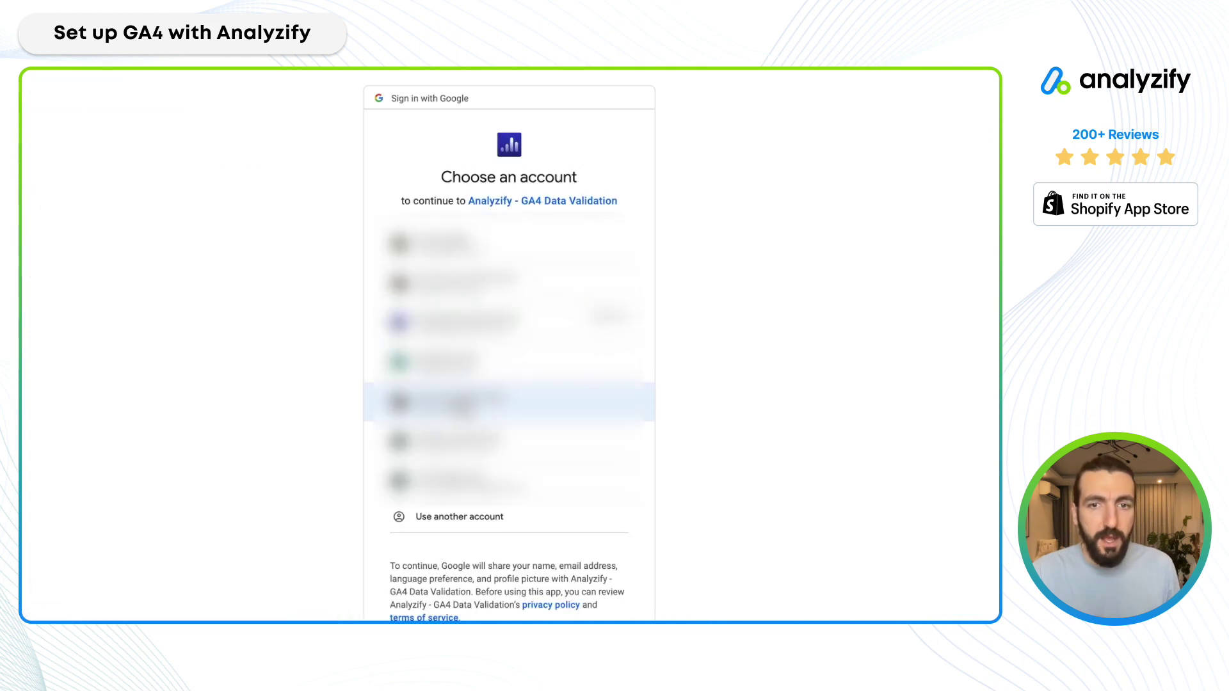
Pick the Google account and allow Analyzify - GA4 Data Validation access to it.
{"action": "left_click", "coordinate": [512, 404]}
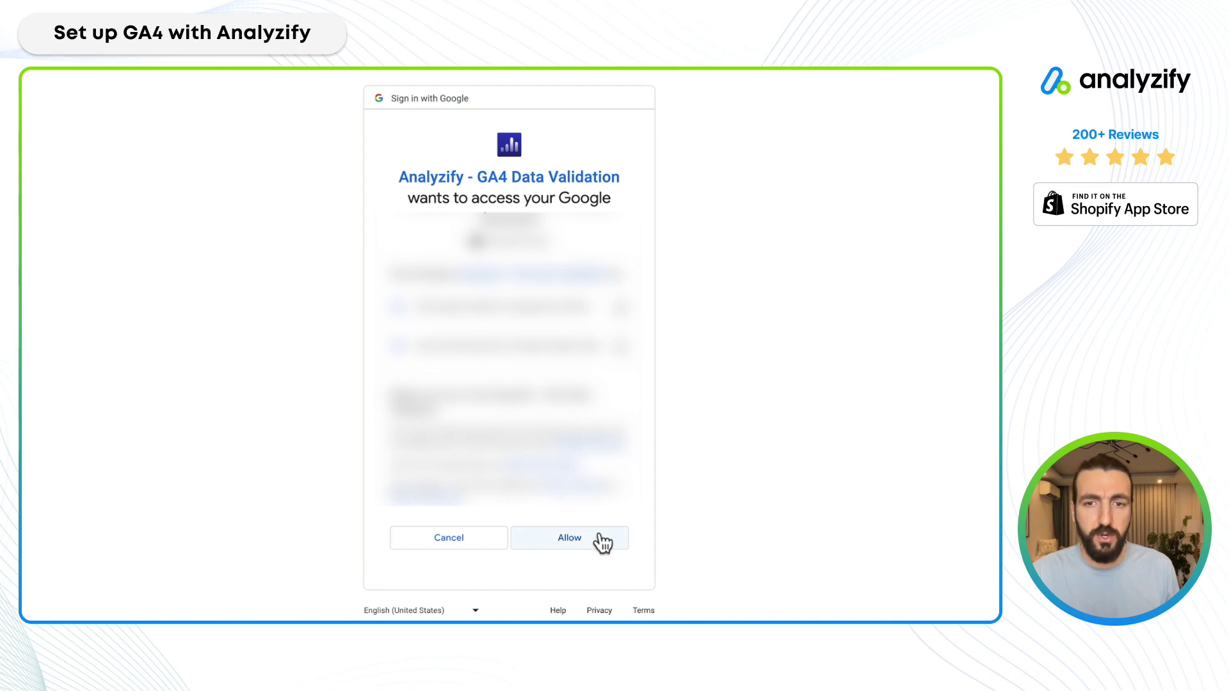
{"action": "left_click", "coordinate": [598, 537]}
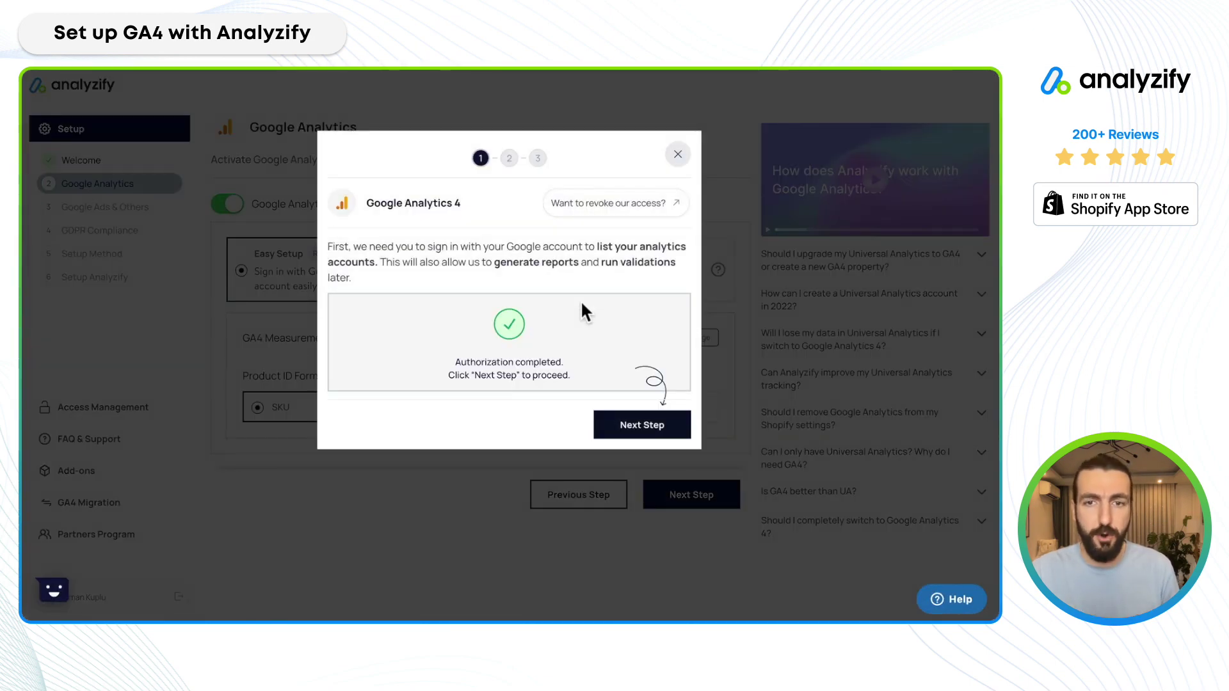
Select the Analyzify Learning Center account, property and measurement ID, then confirm them.
{"action": "left_click", "coordinate": [638, 428]}
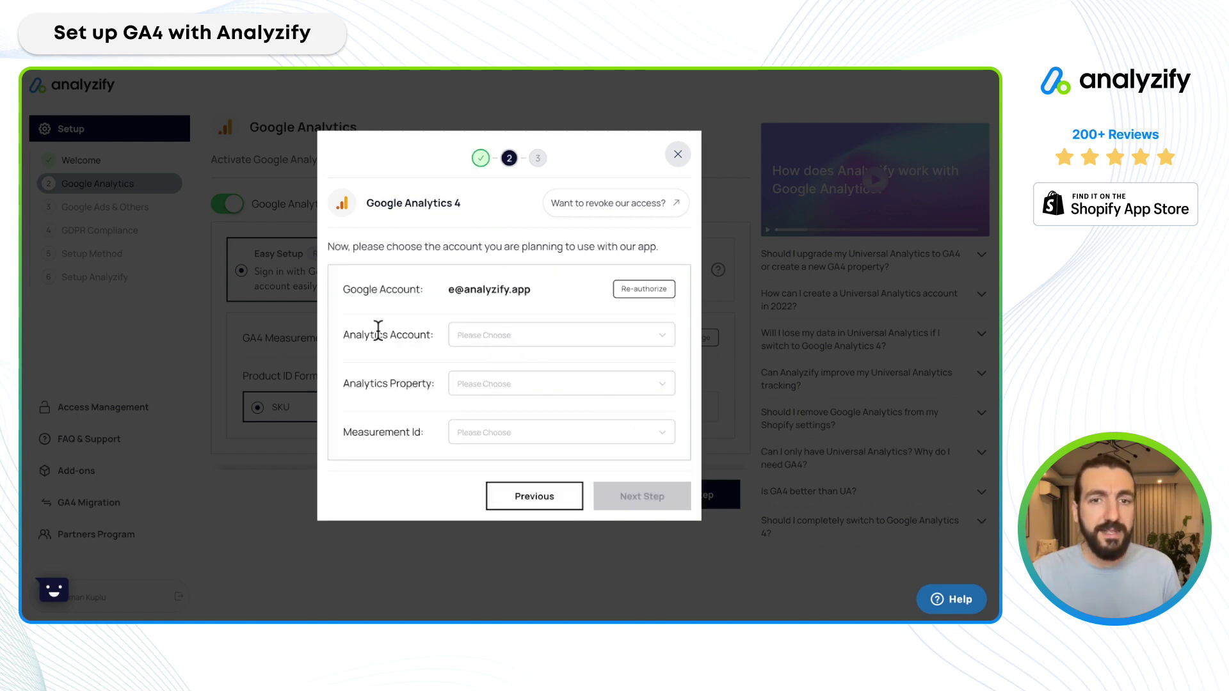
{"action": "left_click", "coordinate": [499, 342]}
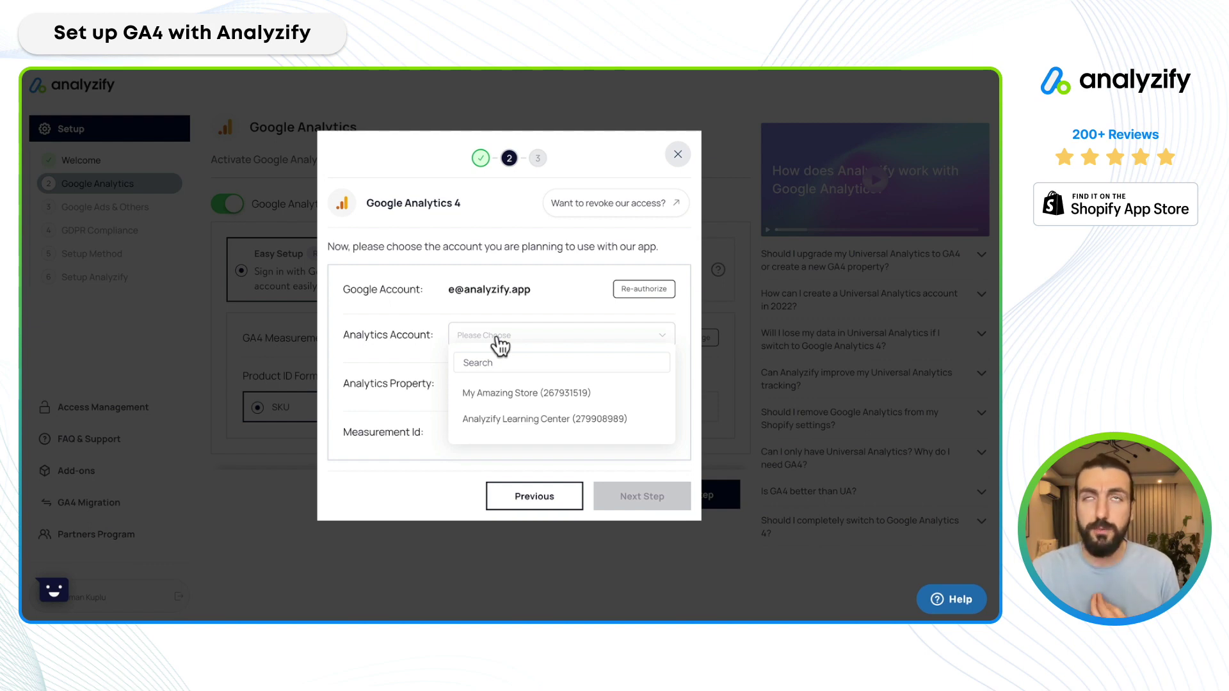
{"action": "left_click", "coordinate": [541, 420]}
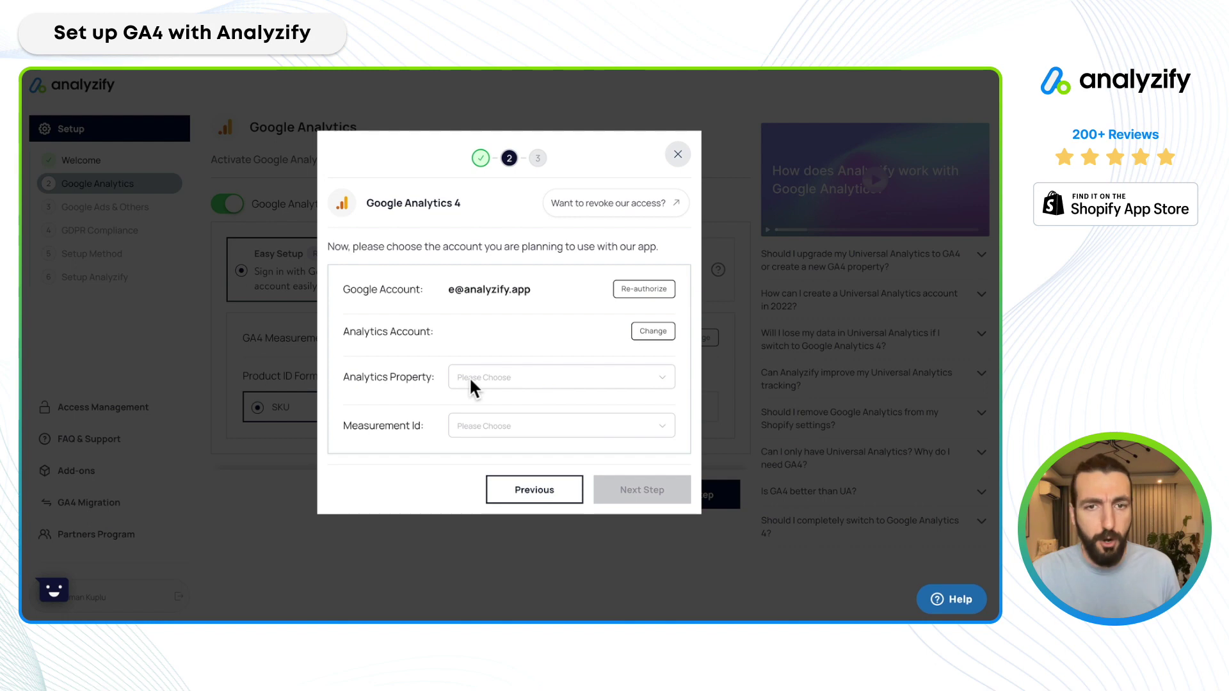
{"action": "left_click", "coordinate": [507, 384]}
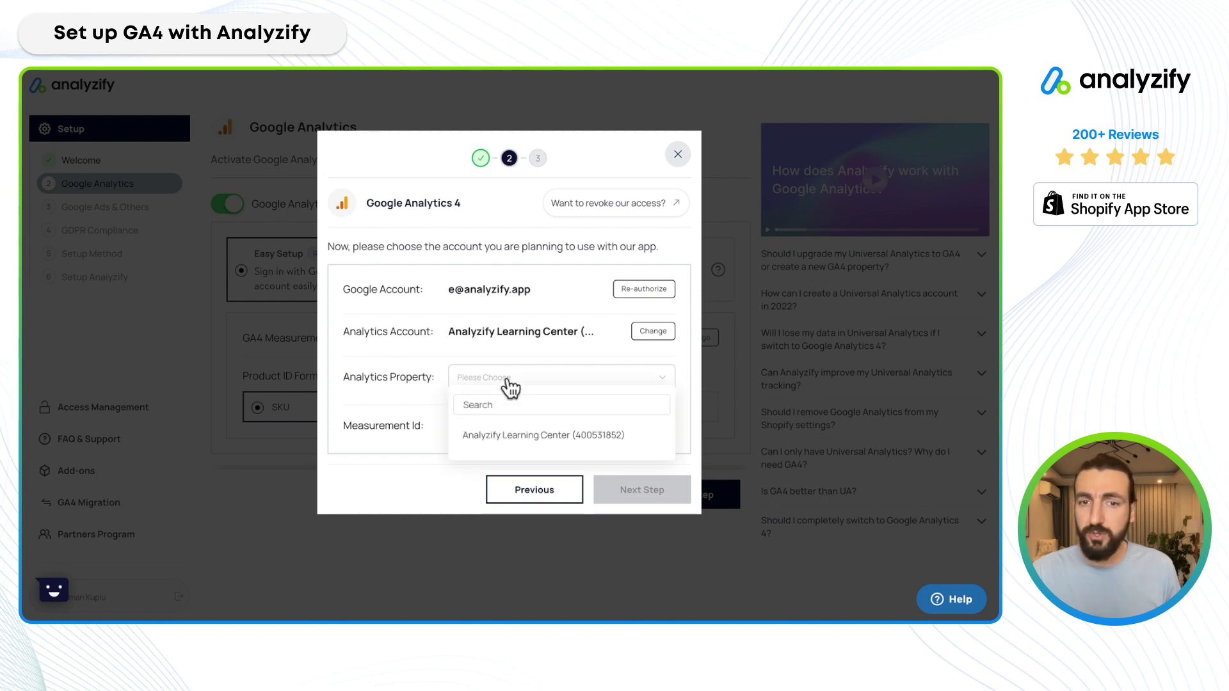
{"action": "left_click", "coordinate": [543, 435]}
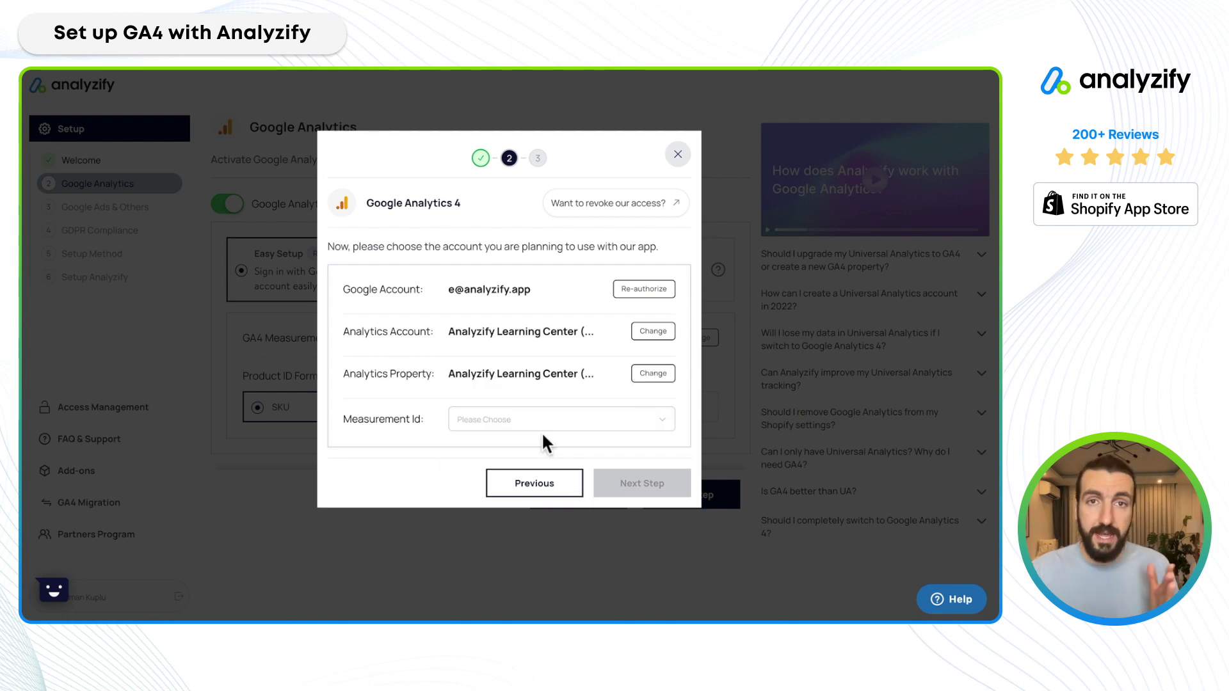
{"action": "left_click", "coordinate": [531, 422]}
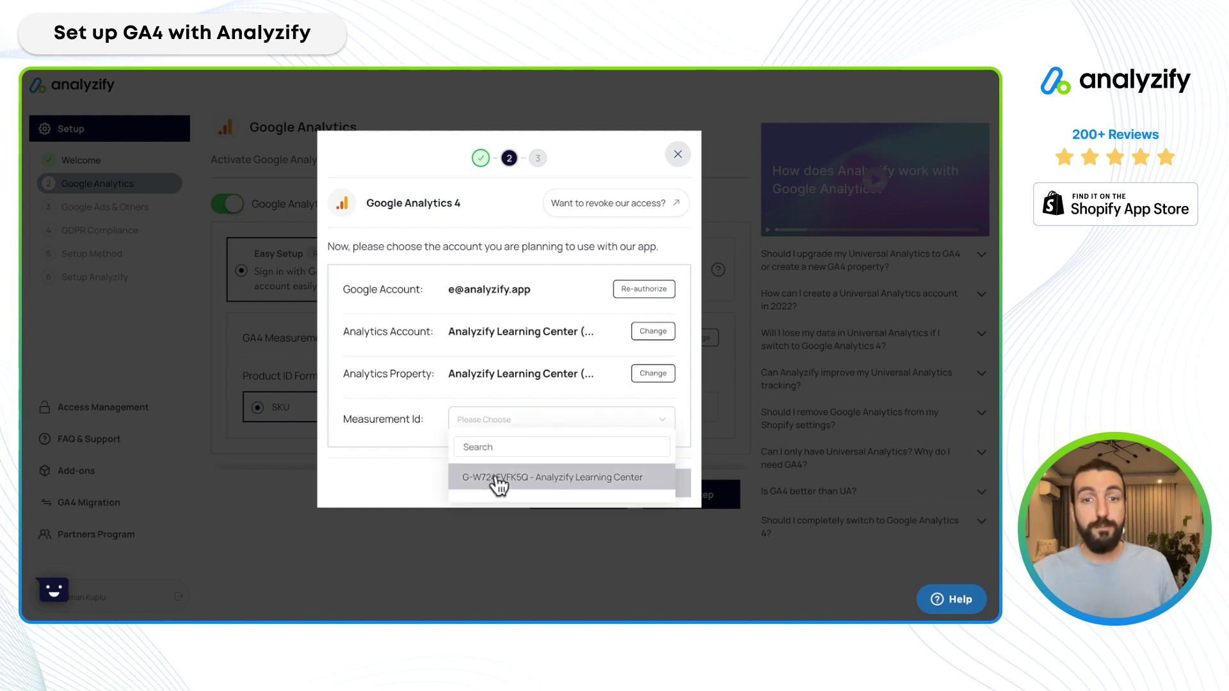
{"action": "left_click", "coordinate": [498, 479]}
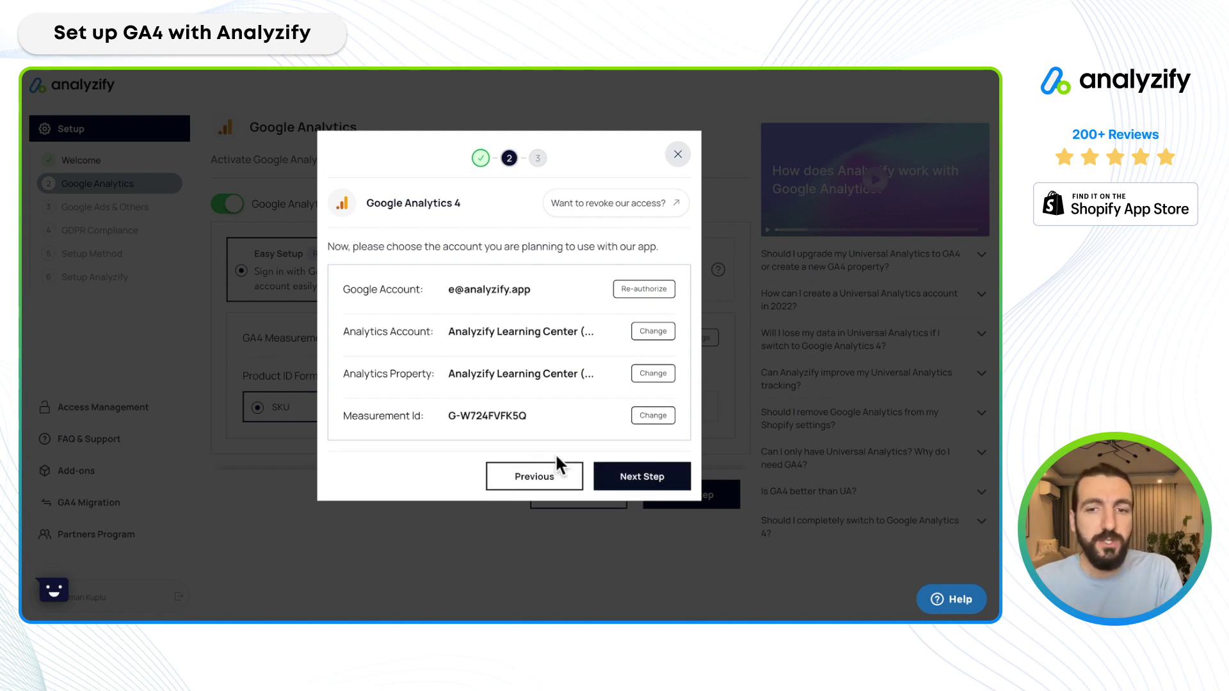
{"action": "left_click", "coordinate": [637, 476]}
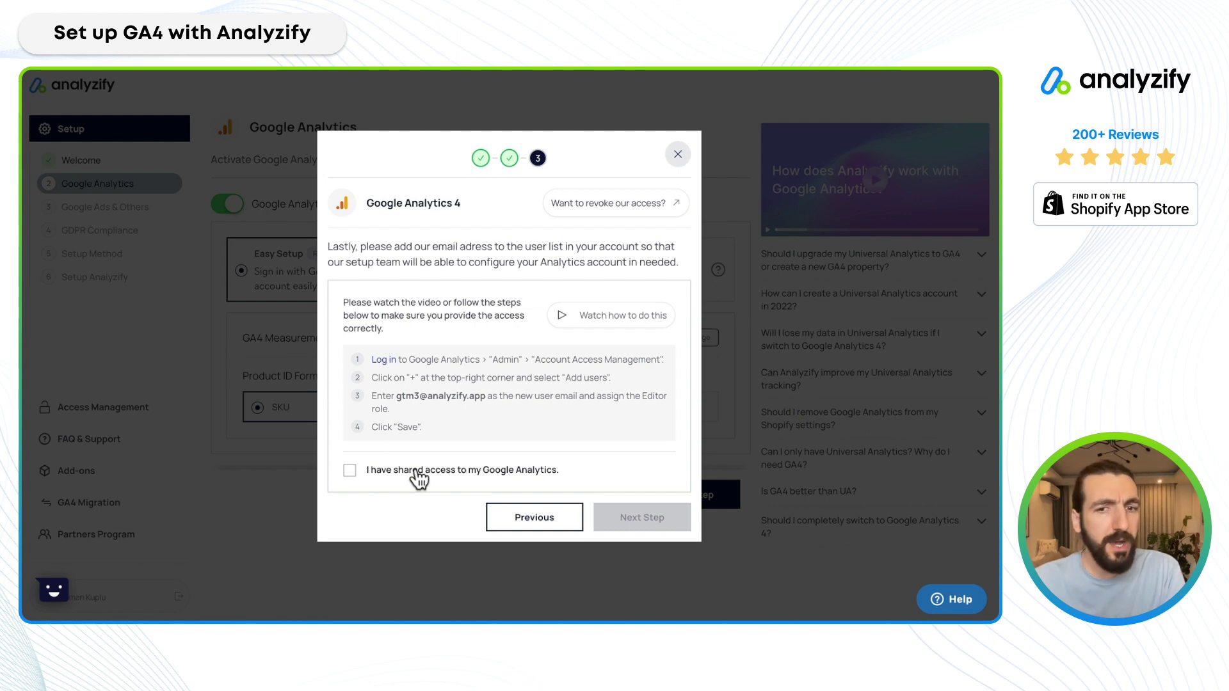
Confirm Analytics access was shared, then finish and save the GA4 connection with measurement ID G-W724FVFK5Q.
{"action": "left_click", "coordinate": [351, 471]}
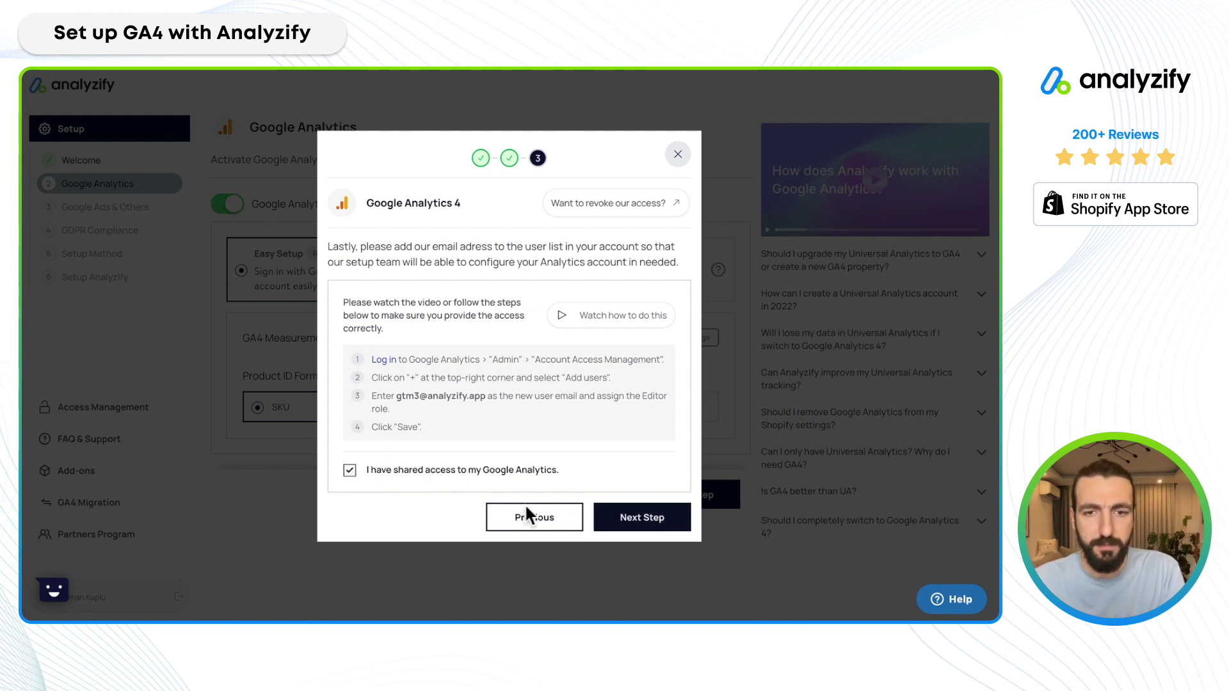
{"action": "left_click", "coordinate": [647, 526]}
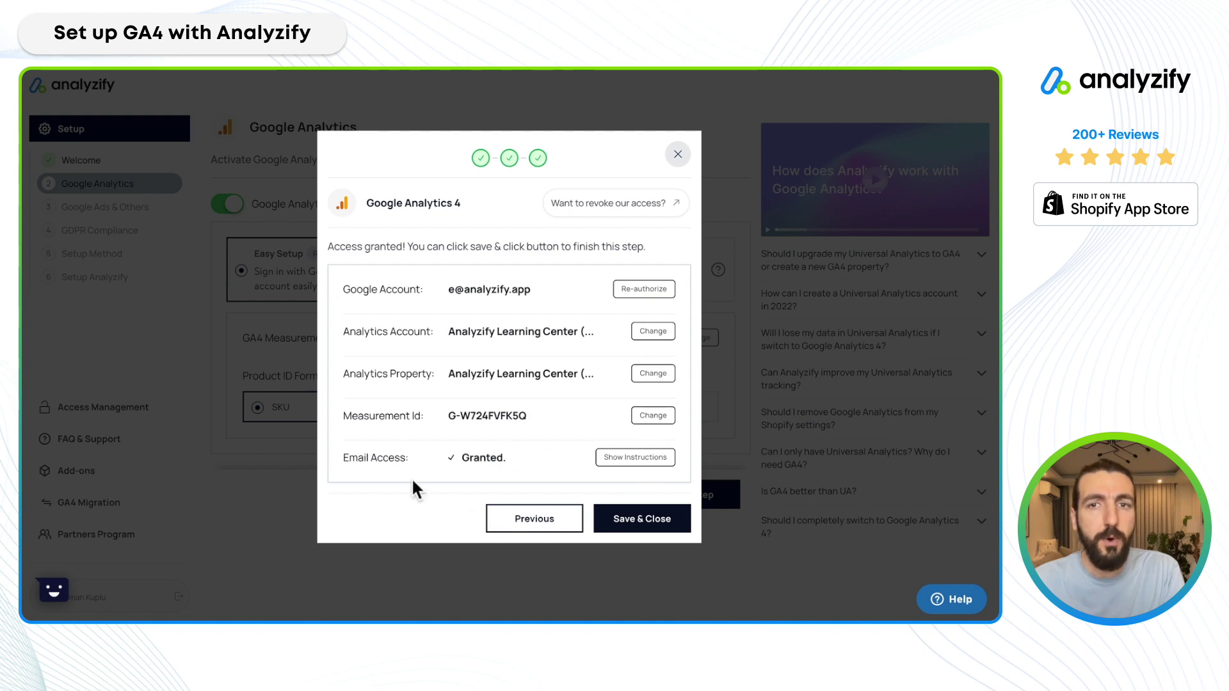
{"action": "left_click", "coordinate": [640, 526]}
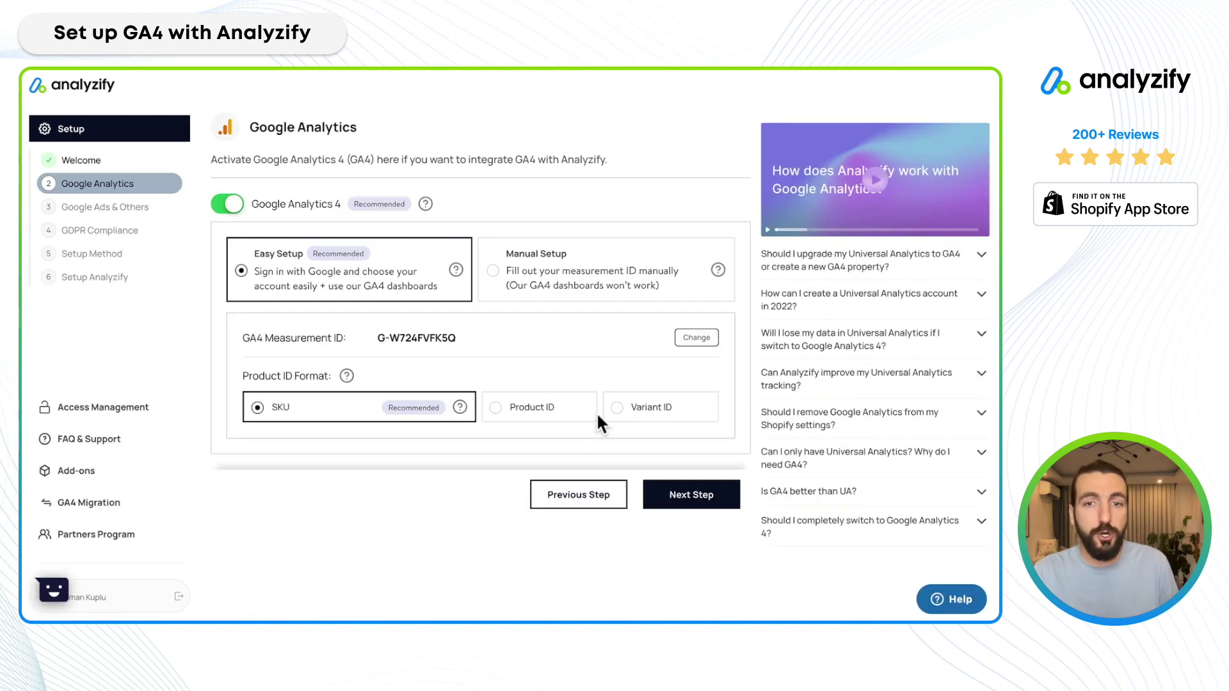
Try the Product ID and Variant ID formats, settle on SKU, and continue to Google Ads.
{"action": "left_click", "coordinate": [541, 410]}
{"action": "left_click", "coordinate": [650, 416]}
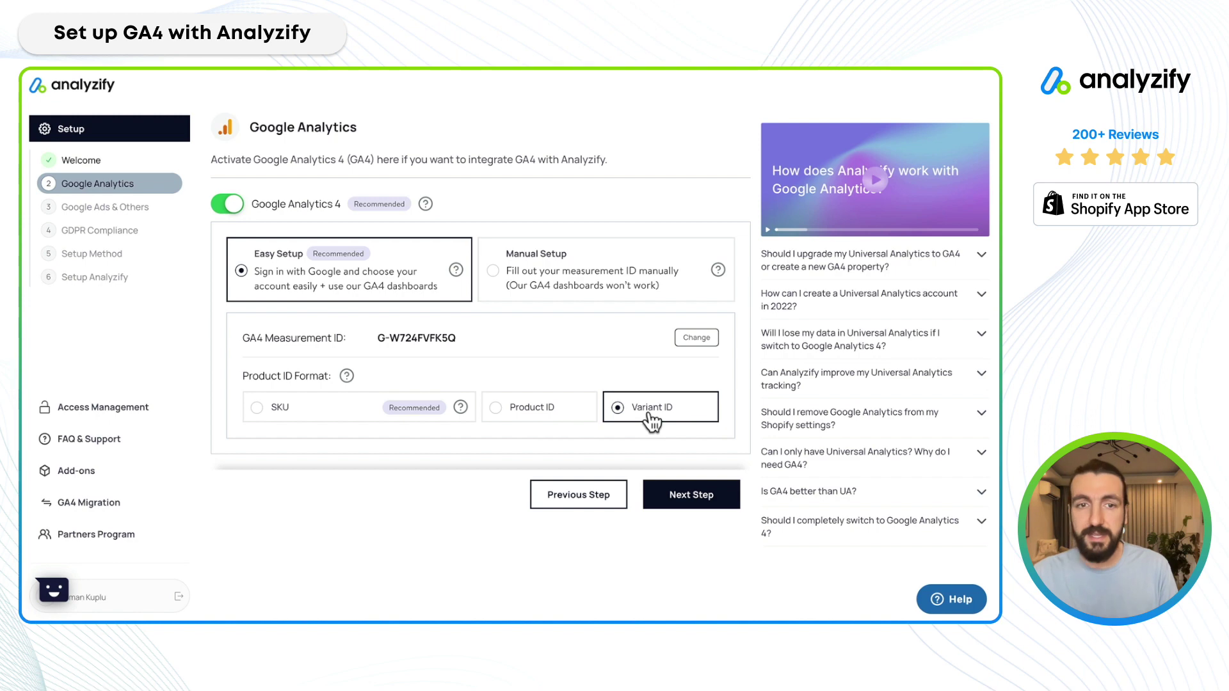
{"action": "left_click", "coordinate": [320, 419]}
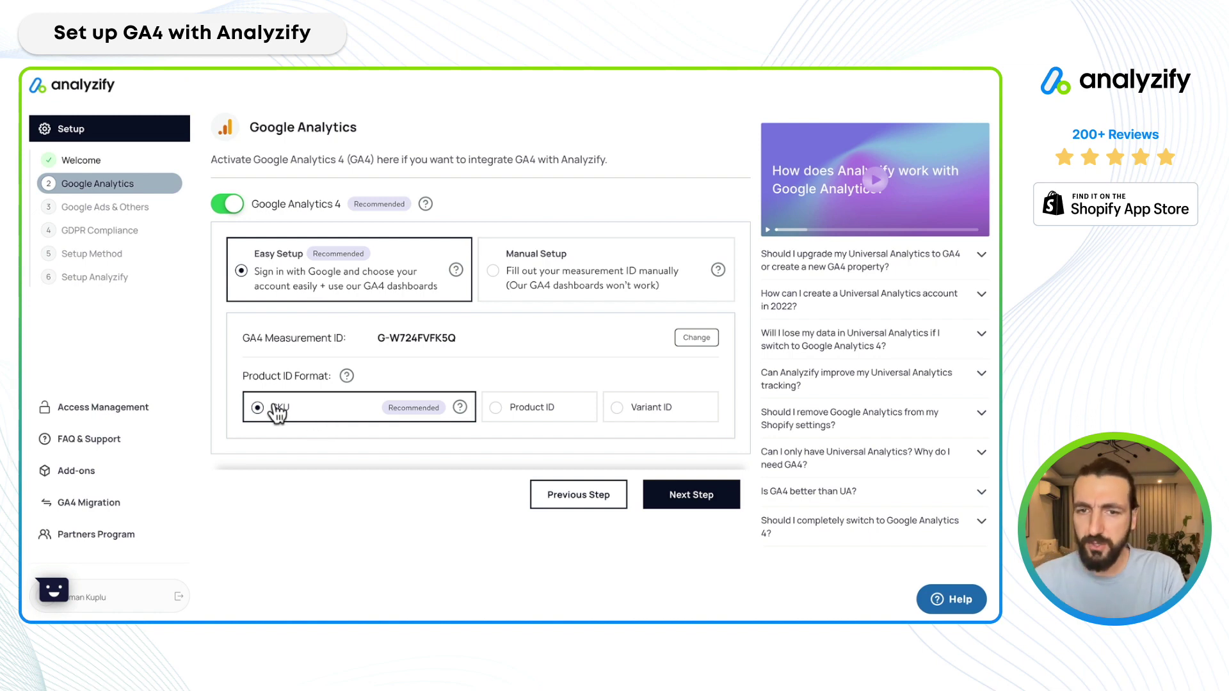
{"action": "left_click", "coordinate": [713, 494]}
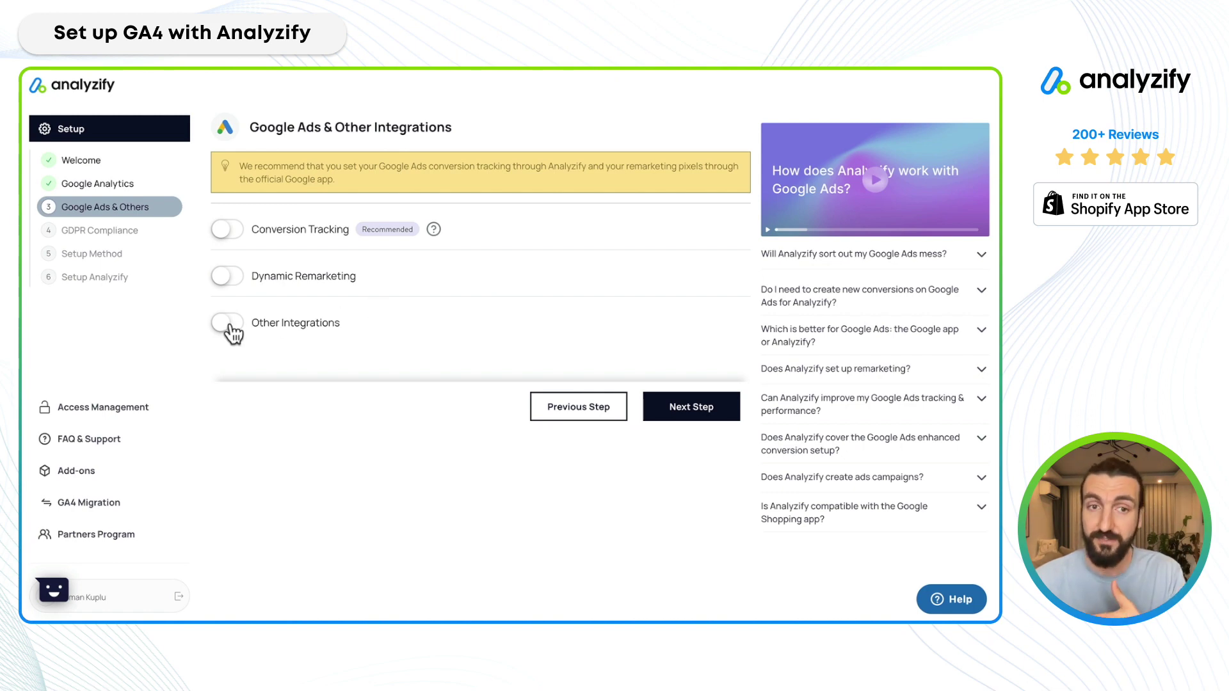
Leave conversion tracking, dynamic remarketing and other integrations off and proceed to GDPR Compliance.
{"action": "left_click", "coordinate": [686, 410]}
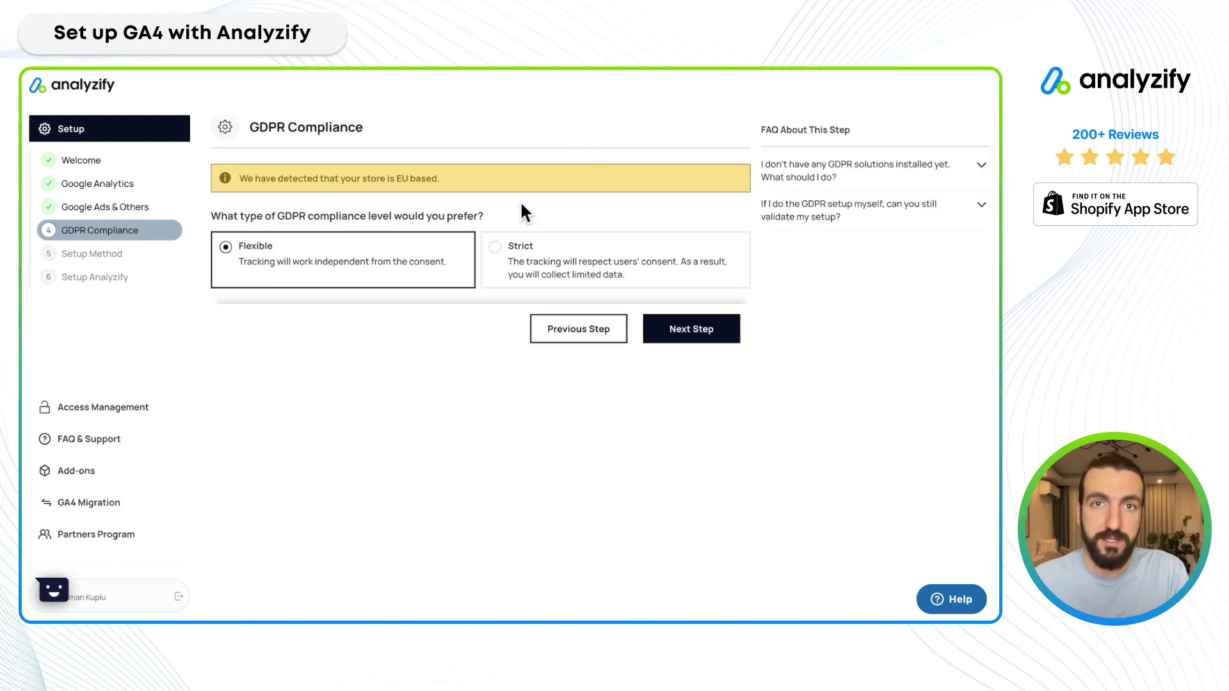
Keep Flexible GDPR compliance for the EU-based store and advance to the Setup Method step.
{"action": "left_click_drag", "start_coordinate": [395, 178], "coordinate": [464, 177]}
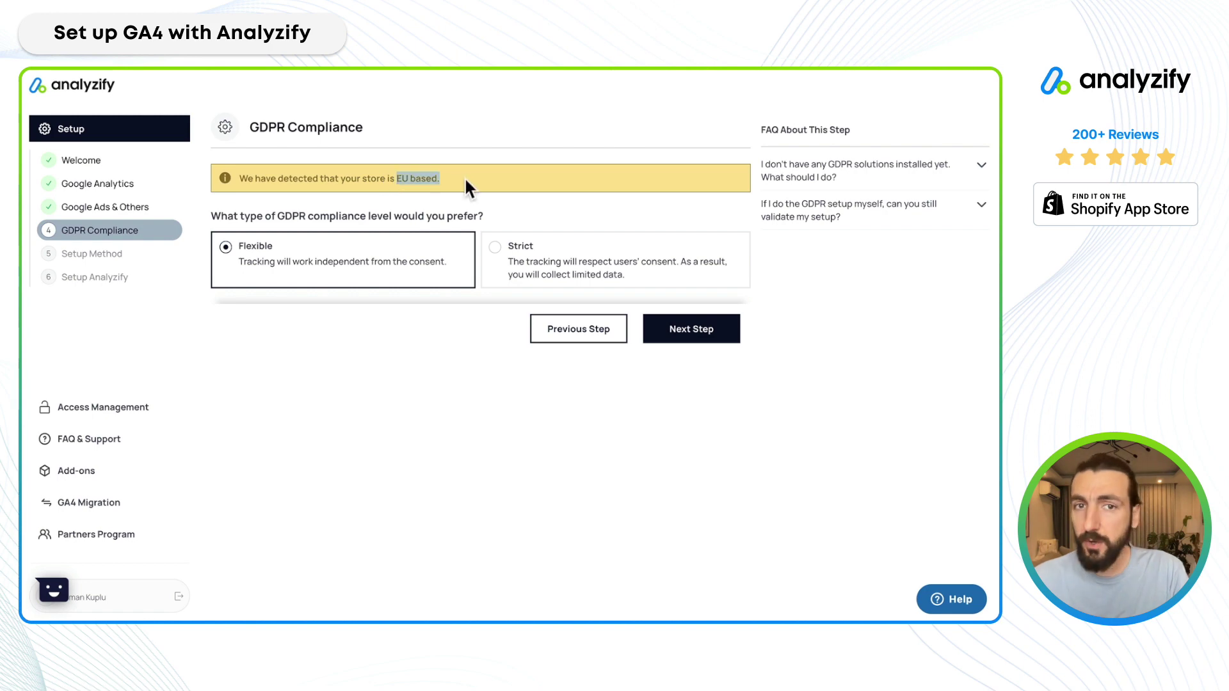
{"action": "left_click", "coordinate": [464, 177]}
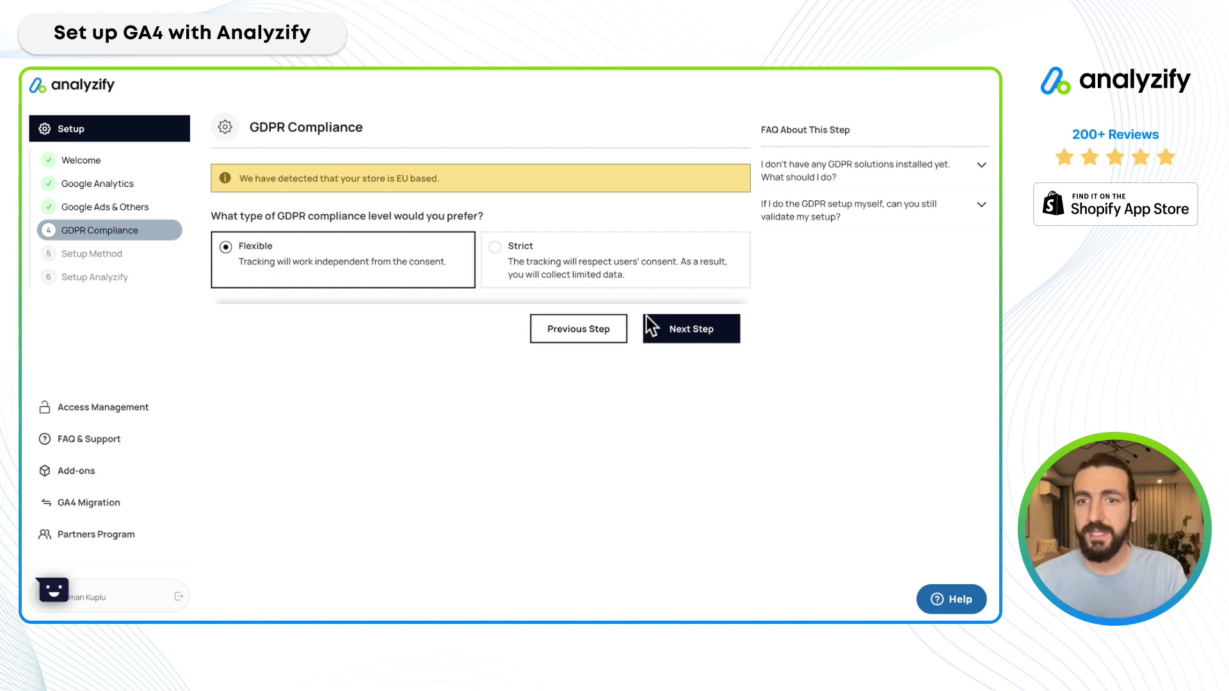
{"action": "left_click", "coordinate": [691, 329]}
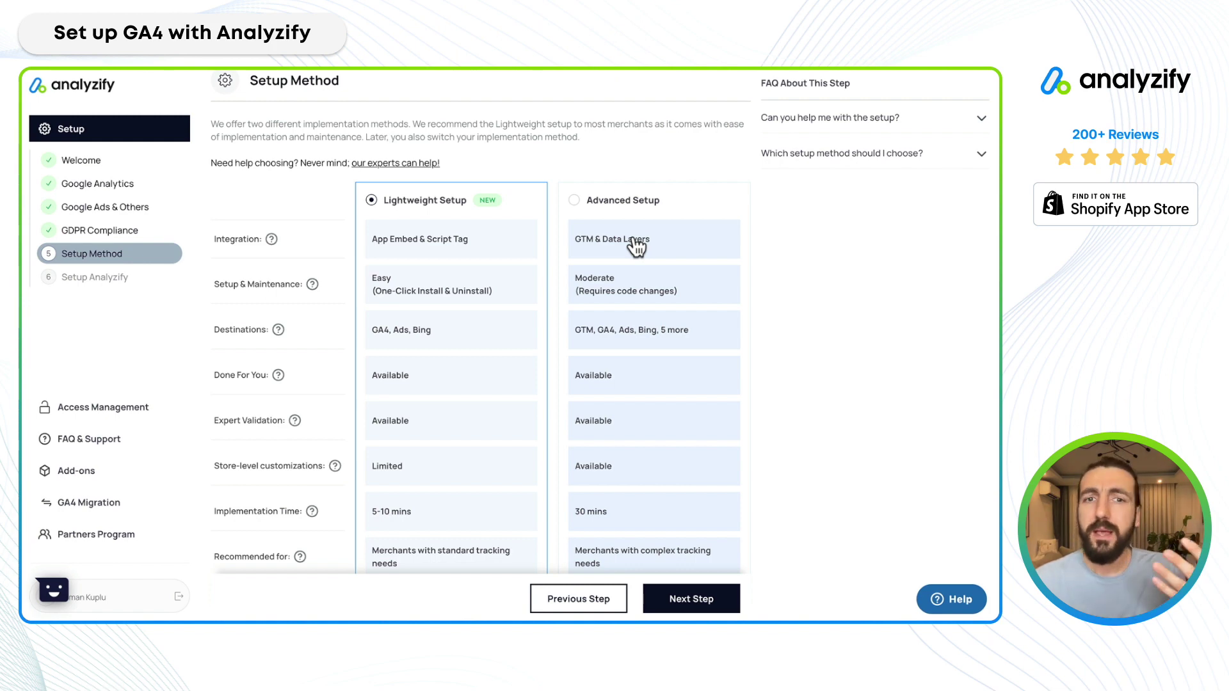
{"action": "scroll", "coordinate": [512, 256], "scroll_direction": "down", "scroll_amount": 1}
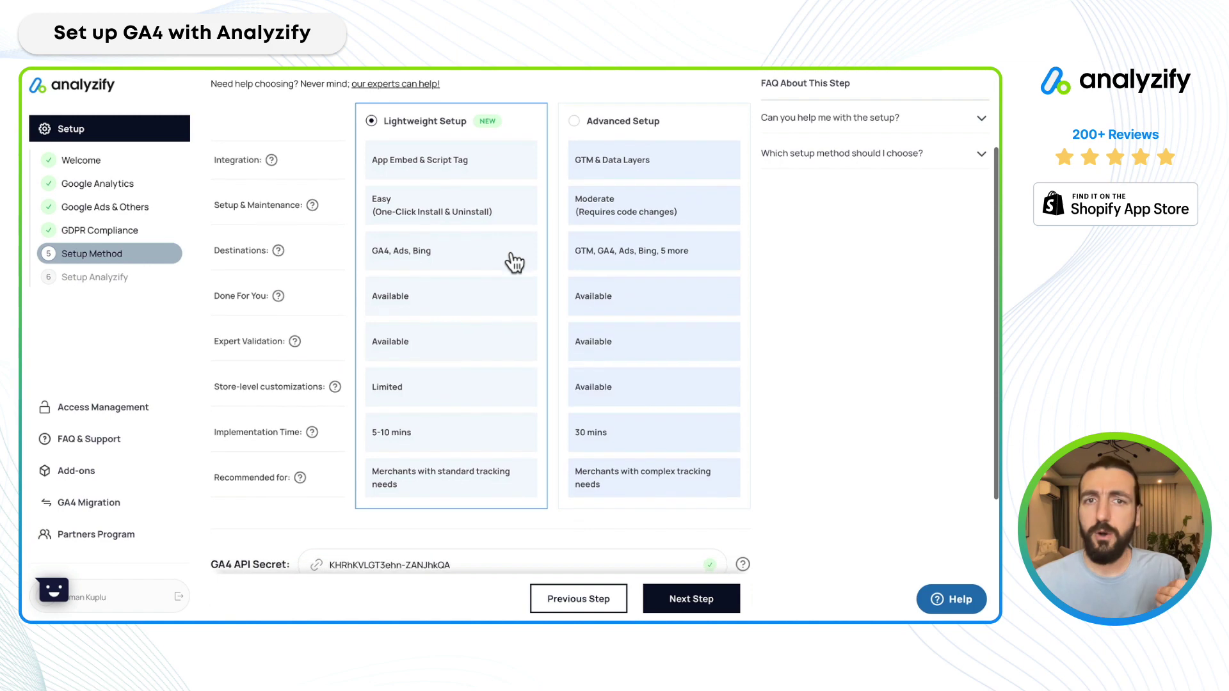
{"action": "scroll", "coordinate": [515, 262], "scroll_direction": "up", "scroll_amount": 1}
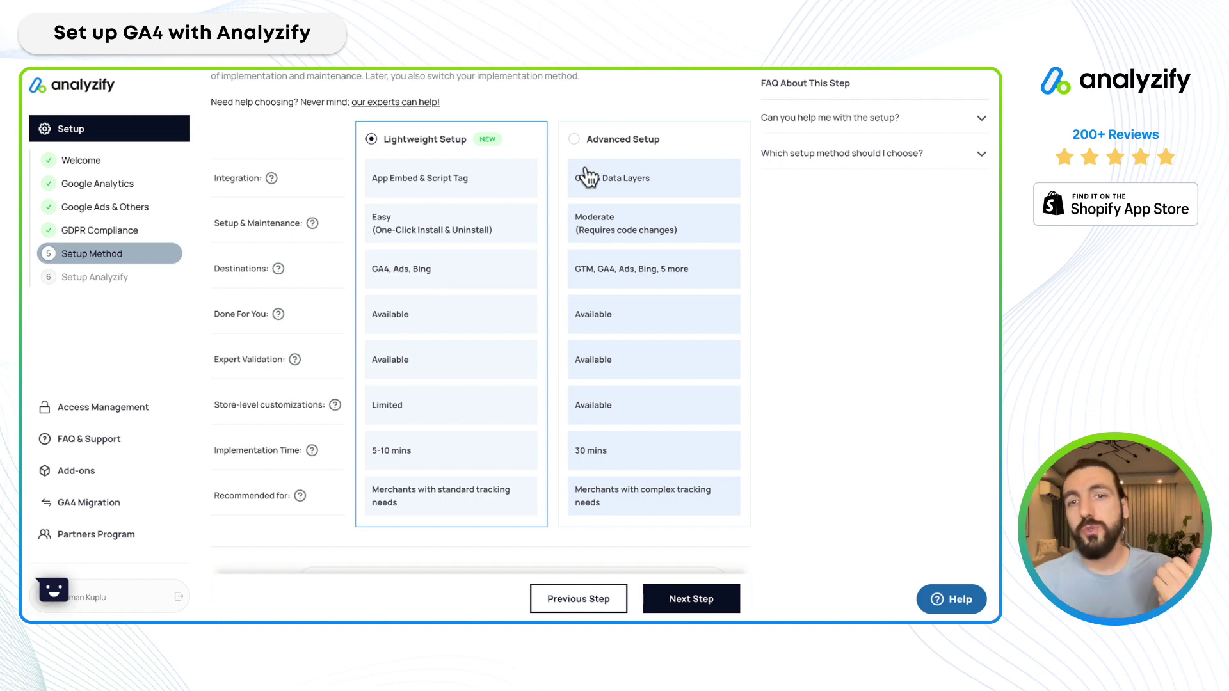
{"action": "scroll", "coordinate": [616, 309], "scroll_direction": "down", "scroll_amount": 2}
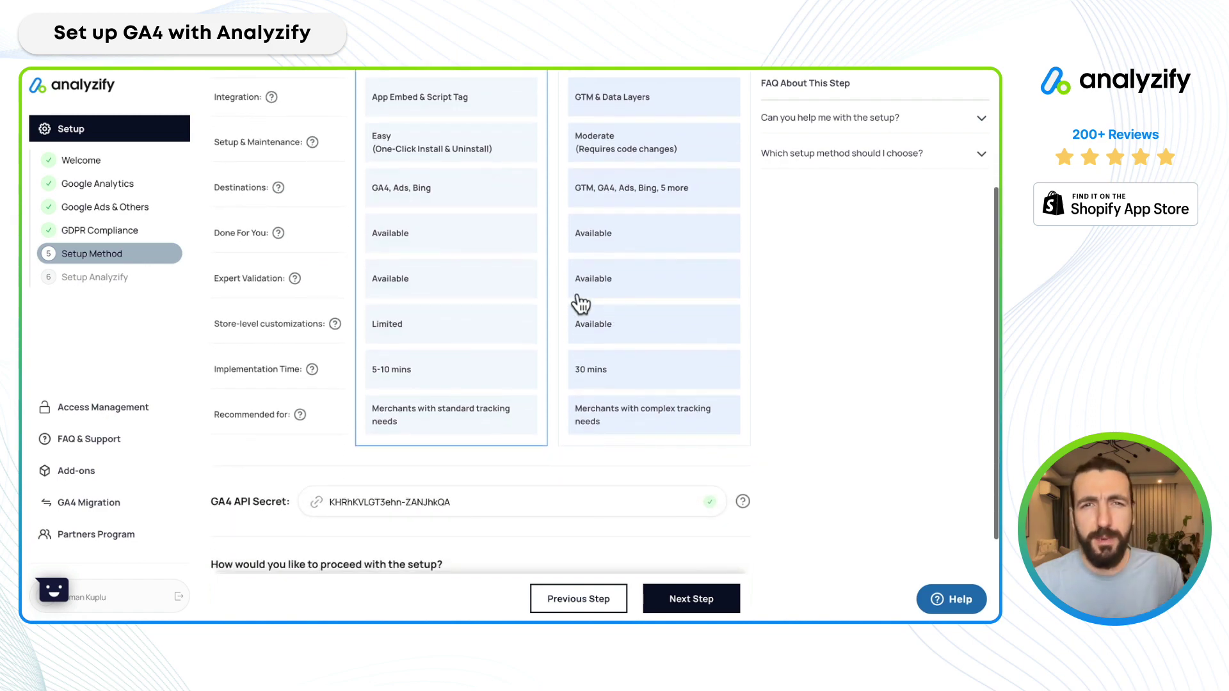
{"action": "scroll", "coordinate": [496, 268], "scroll_direction": "up", "scroll_amount": 1}
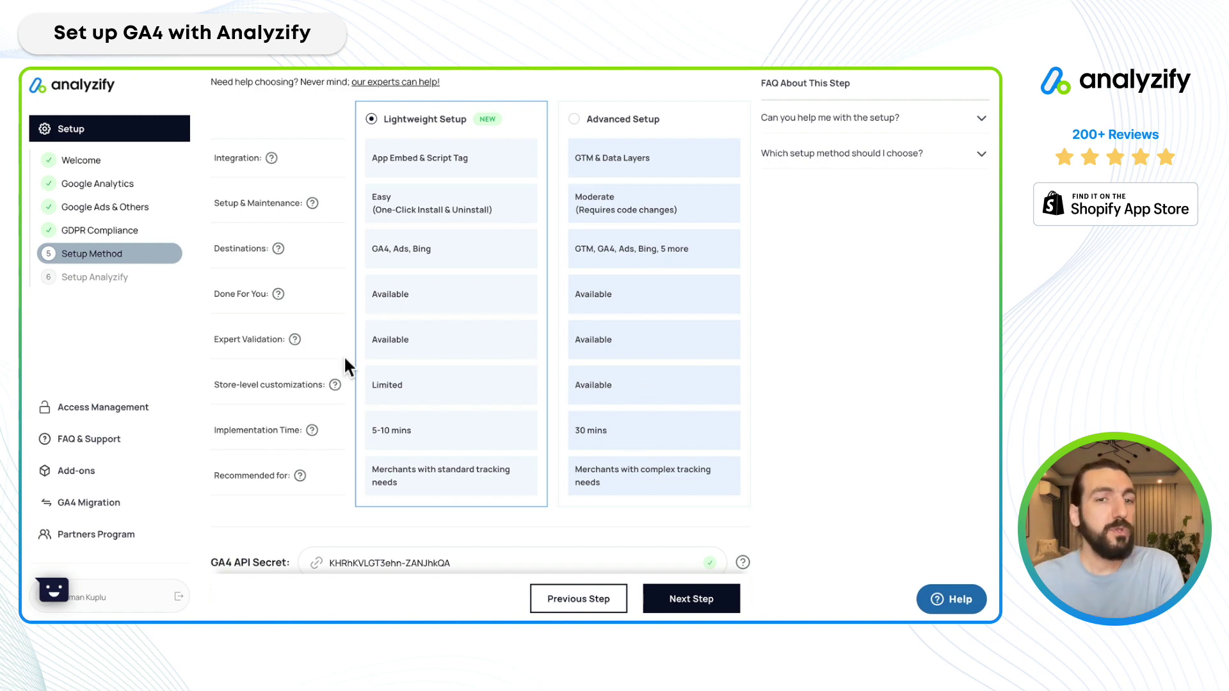
{"action": "left_click_drag", "start_coordinate": [220, 384], "coordinate": [323, 384]}
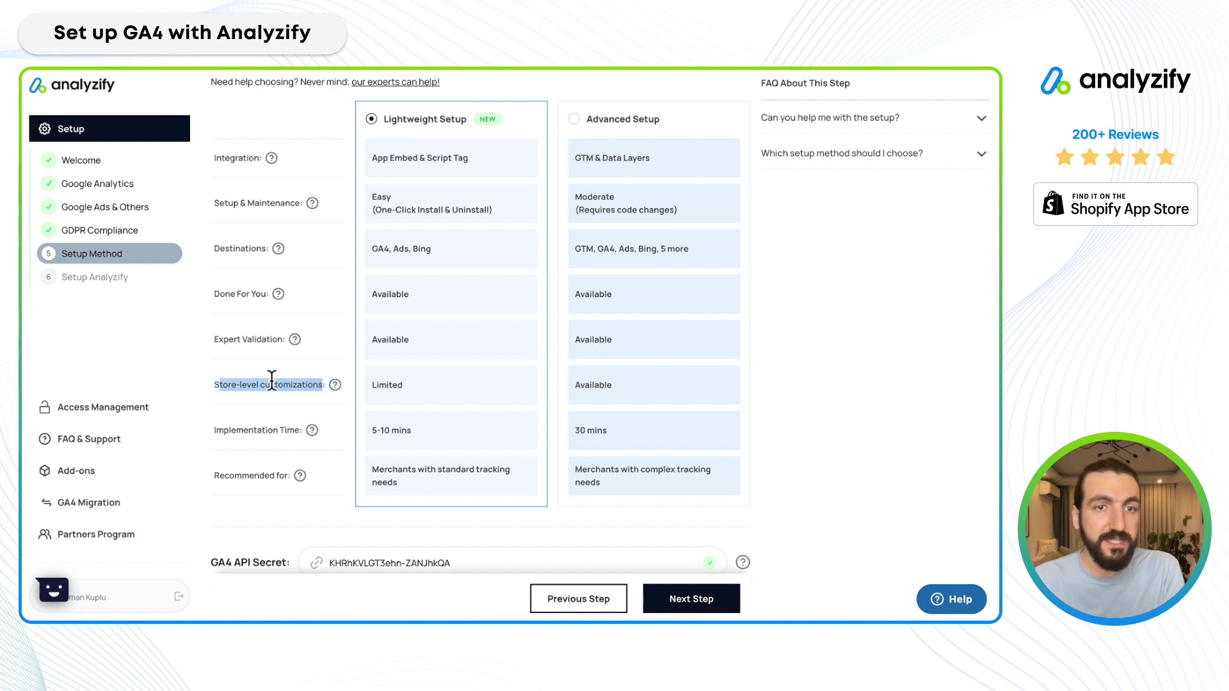
{"action": "triple_click", "coordinate": [221, 295]}
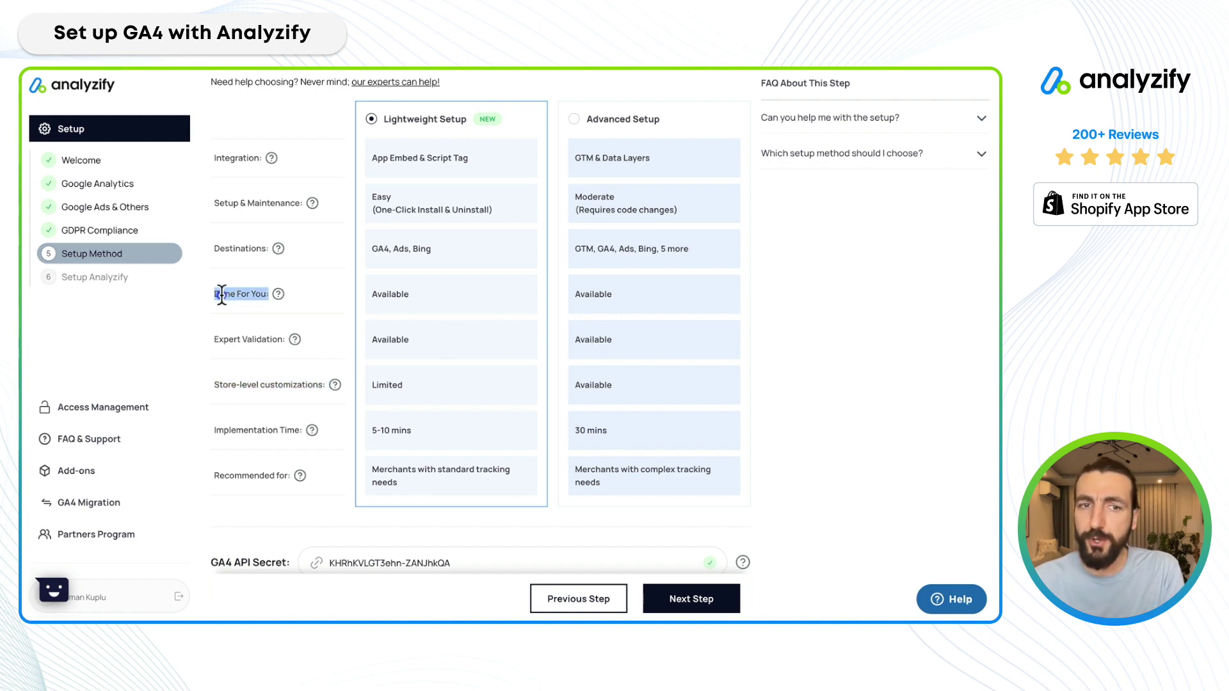
{"action": "triple_click", "coordinate": [233, 333]}
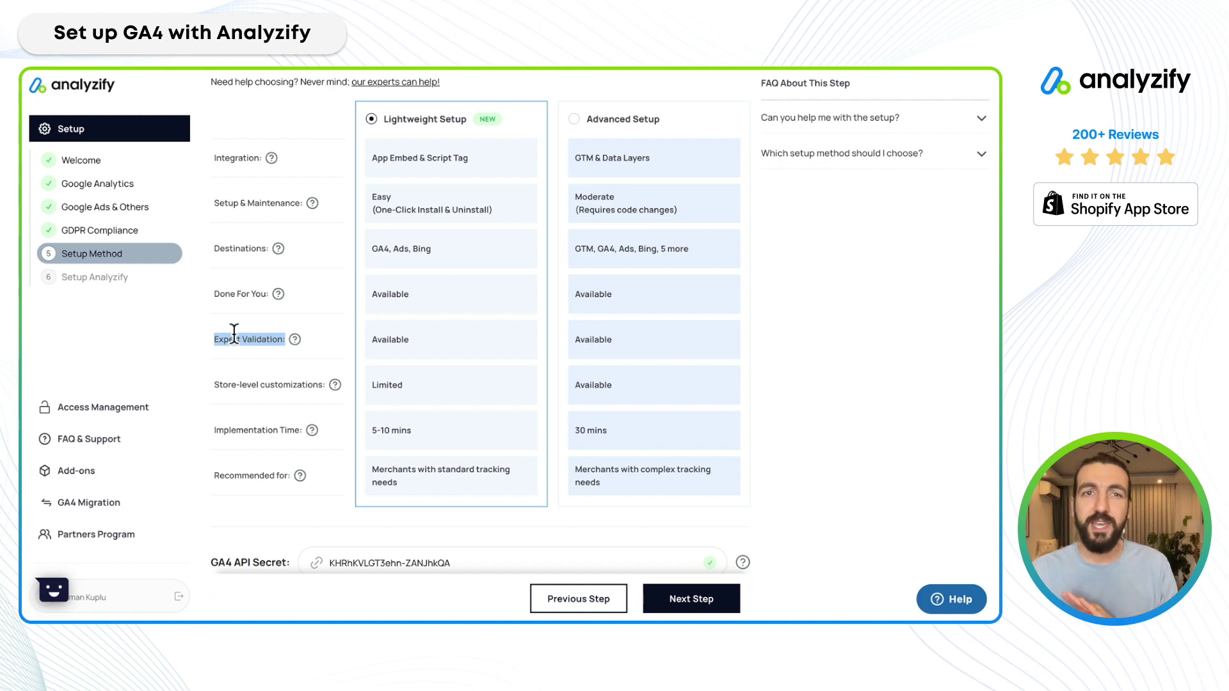
{"action": "scroll", "coordinate": [234, 333], "scroll_direction": "up", "scroll_amount": 2}
{"action": "left_click", "coordinate": [268, 230]}
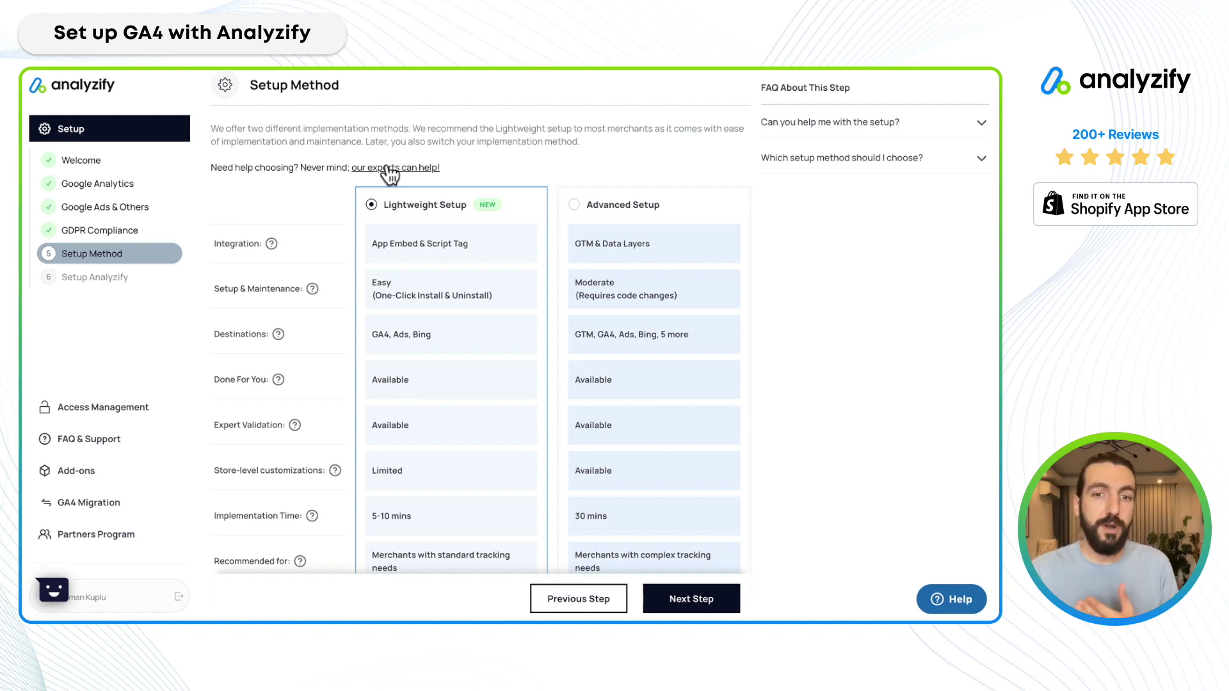
{"action": "scroll", "coordinate": [425, 285], "scroll_direction": "down", "scroll_amount": 2}
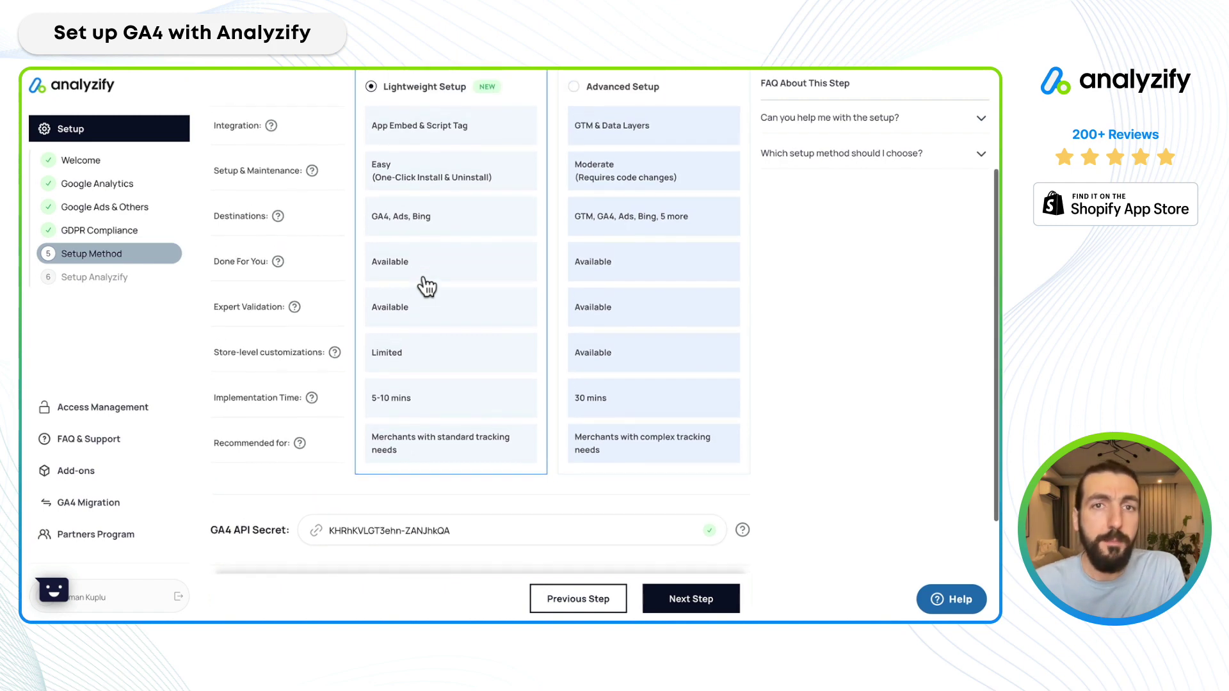
{"action": "scroll", "coordinate": [425, 282], "scroll_direction": "up", "scroll_amount": 1}
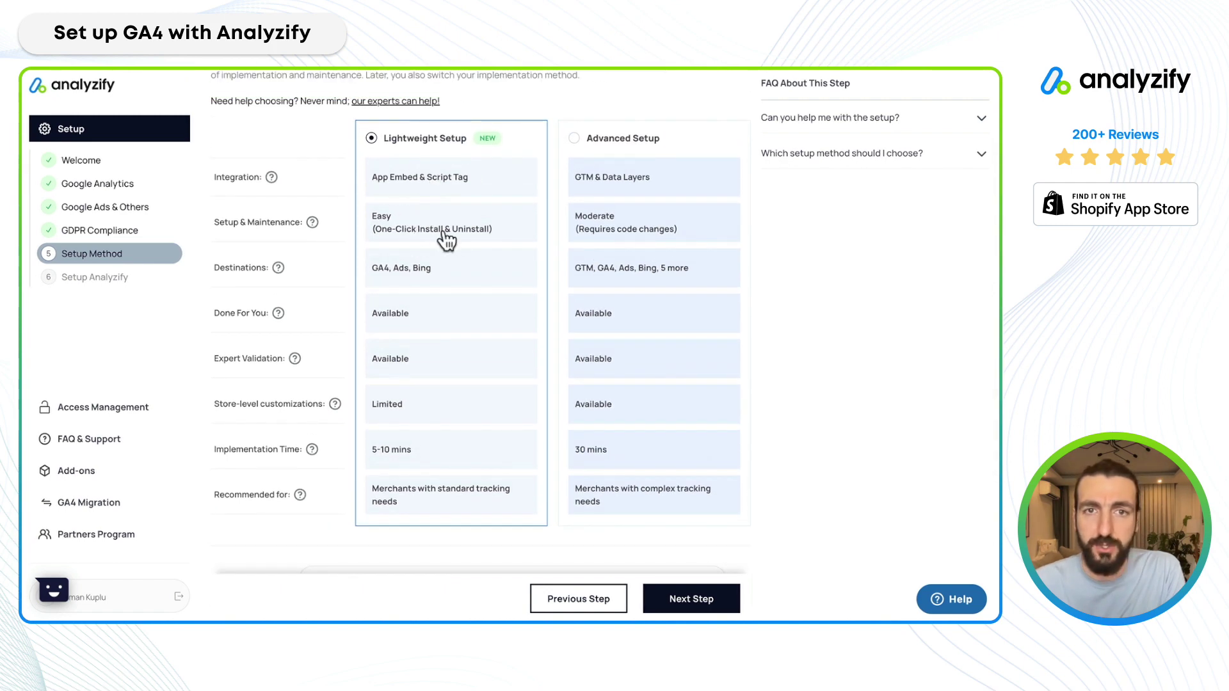
{"action": "scroll", "coordinate": [413, 216], "scroll_direction": "down", "scroll_amount": 3}
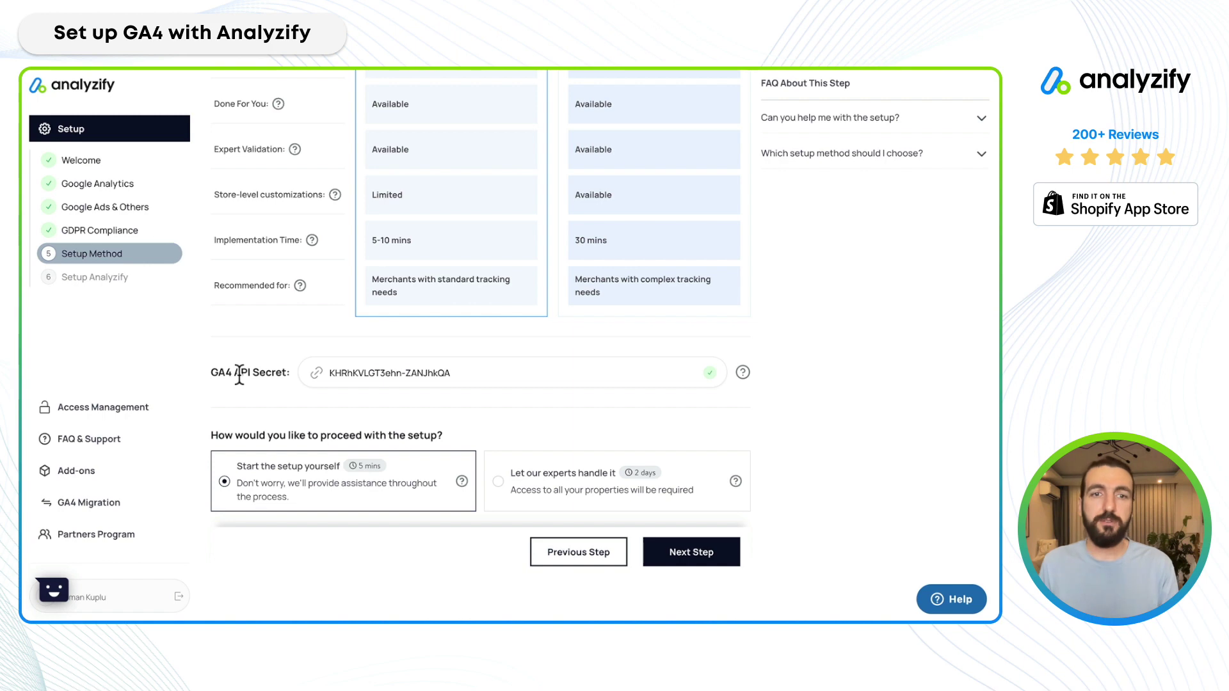
{"action": "triple_click", "coordinate": [240, 374]}
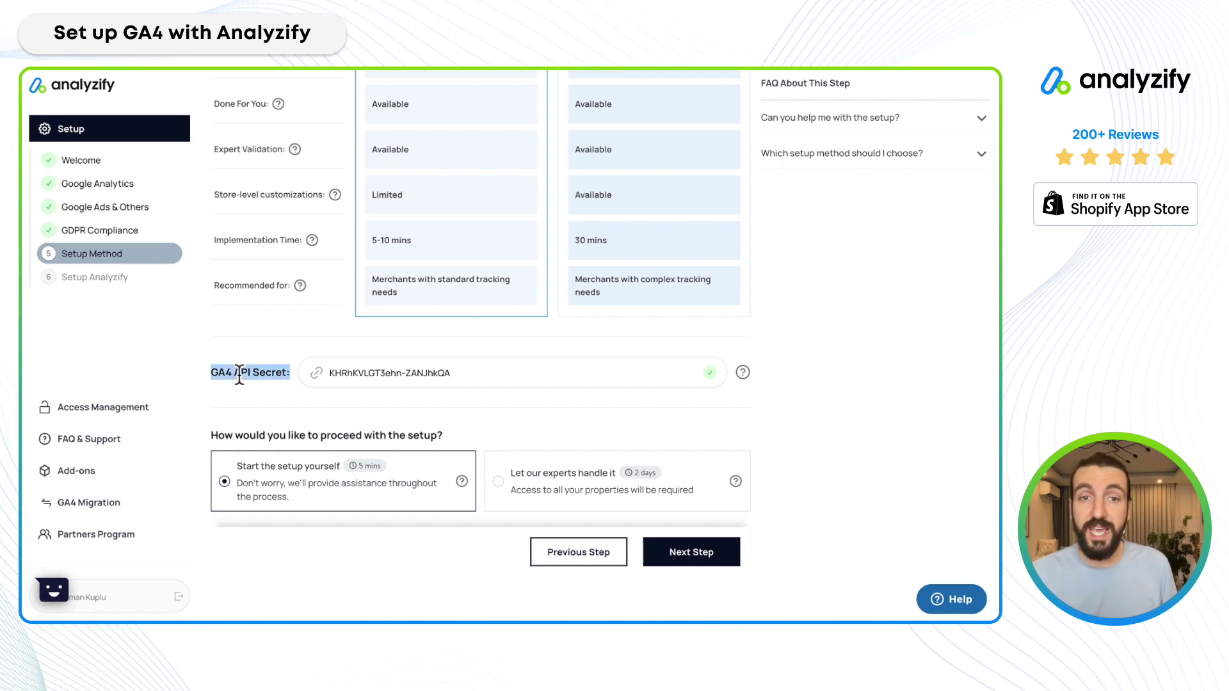
{"action": "left_click", "coordinate": [746, 375]}
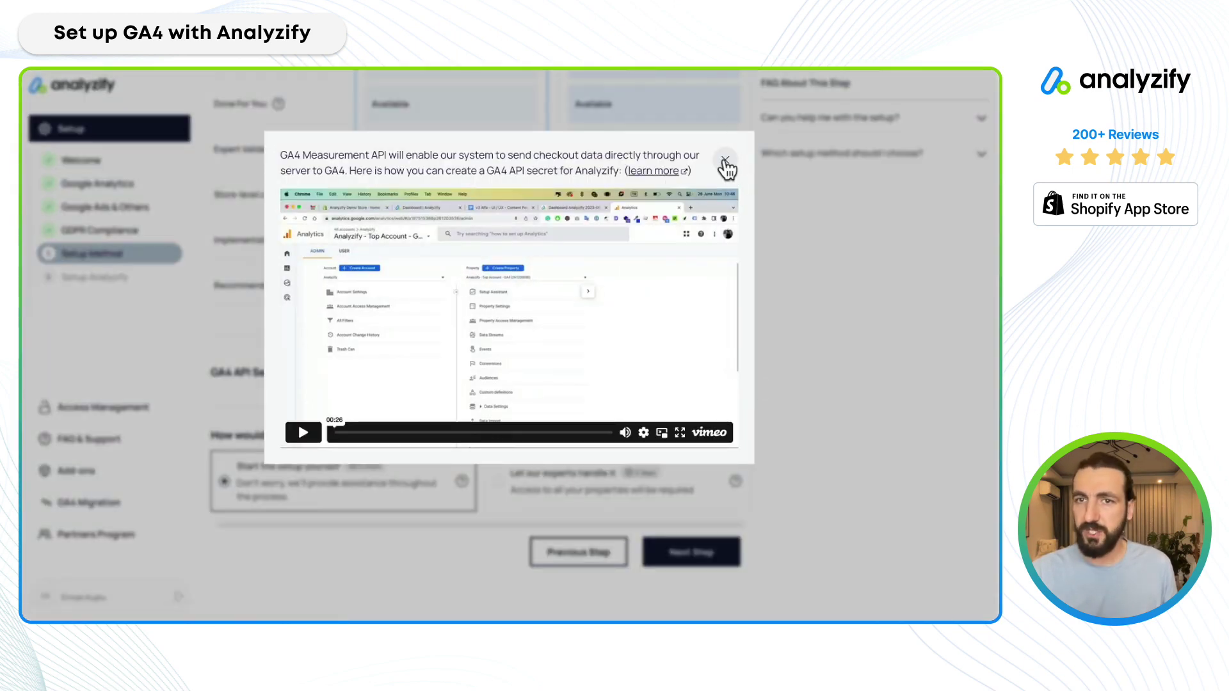
{"action": "left_click", "coordinate": [725, 160]}
{"action": "triple_click", "coordinate": [377, 374]}
{"action": "left_click", "coordinate": [694, 389]}
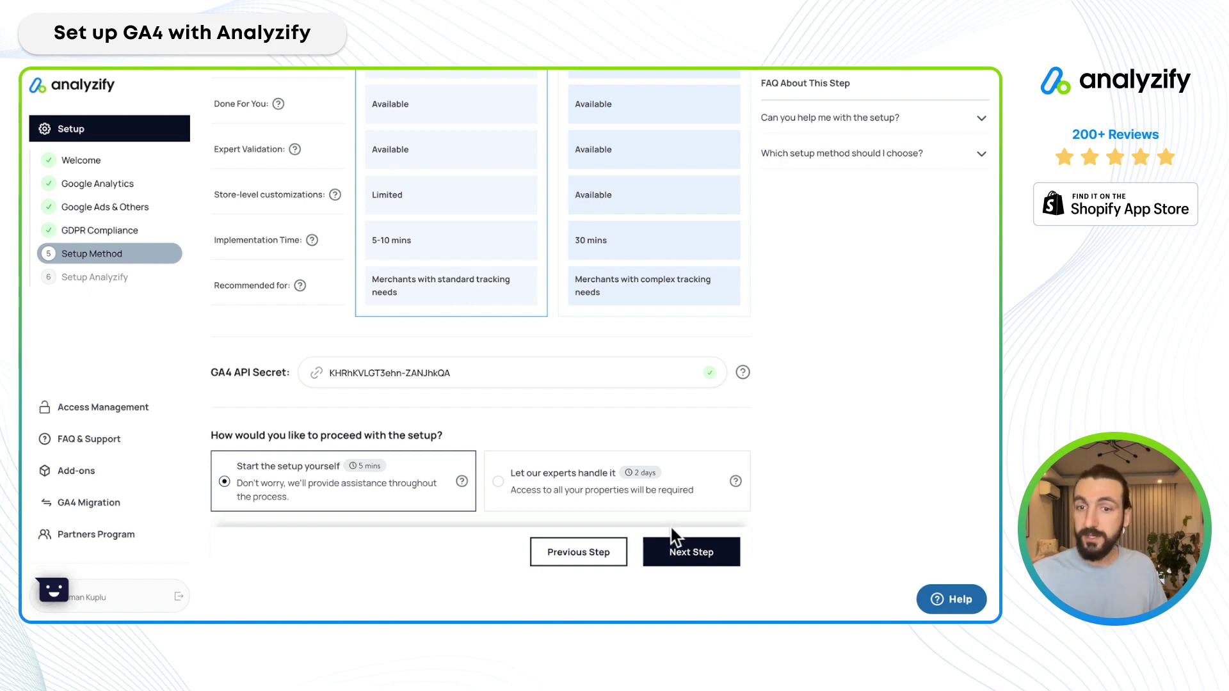
Run Analyzify's automatic self-setup until GTAG and tracking script activation complete.
{"action": "left_click", "coordinate": [702, 561]}
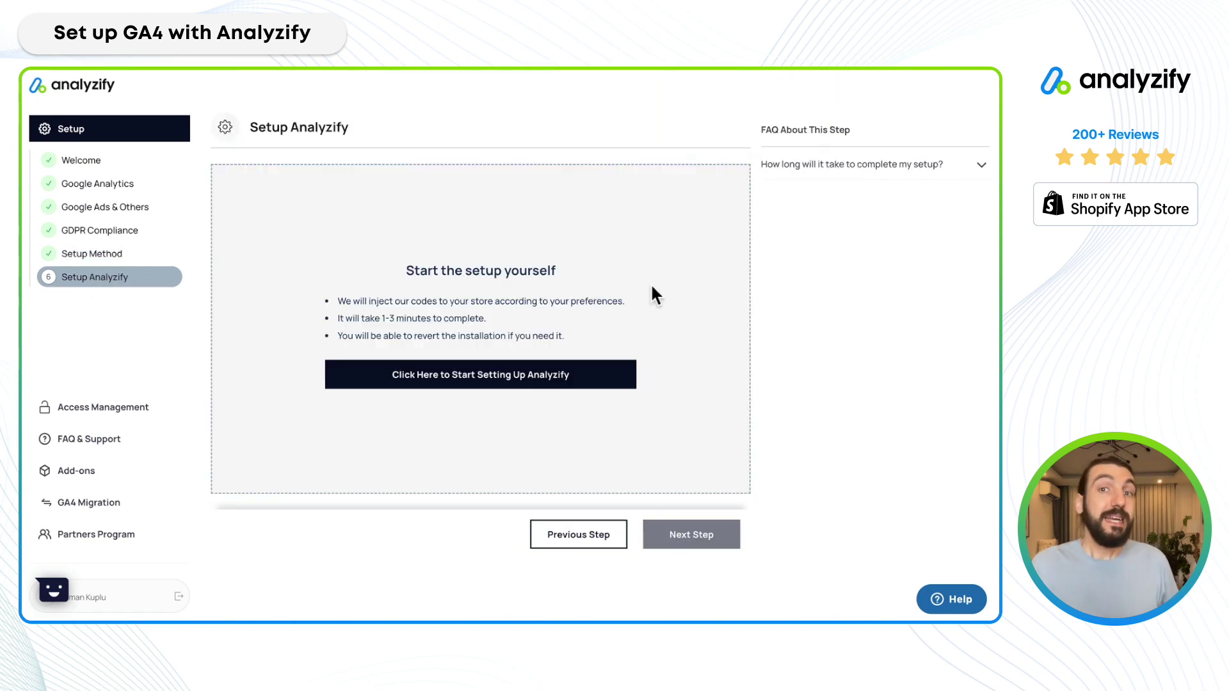
{"action": "left_click", "coordinate": [477, 383]}
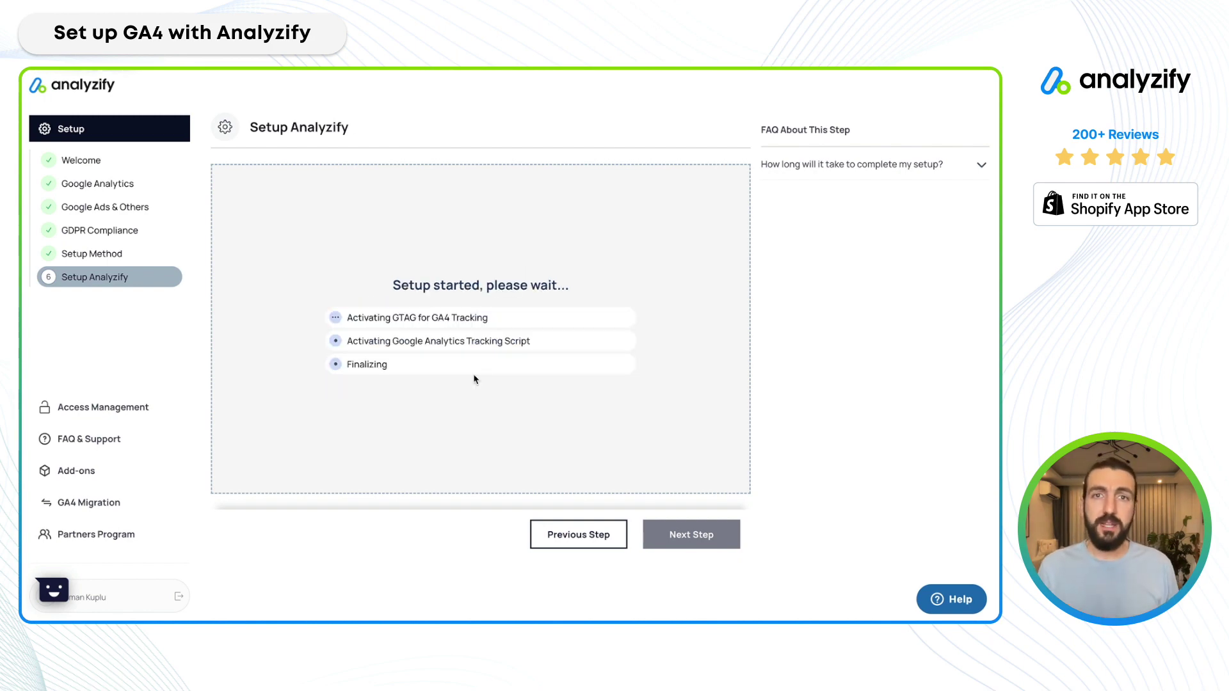
{"action": "triple_click", "coordinate": [403, 317]}
{"action": "triple_click", "coordinate": [439, 341]}
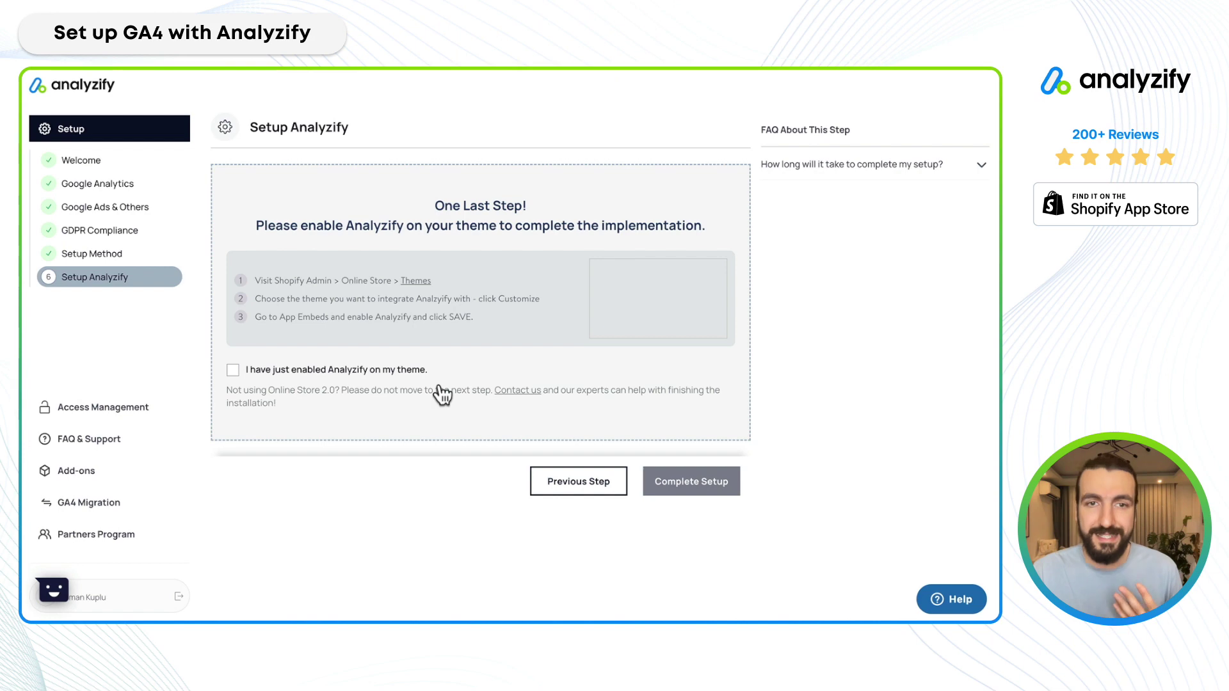
Follow the Themes link to Shopify admin's Online Store Themes page.
{"action": "left_click", "coordinate": [417, 281]}
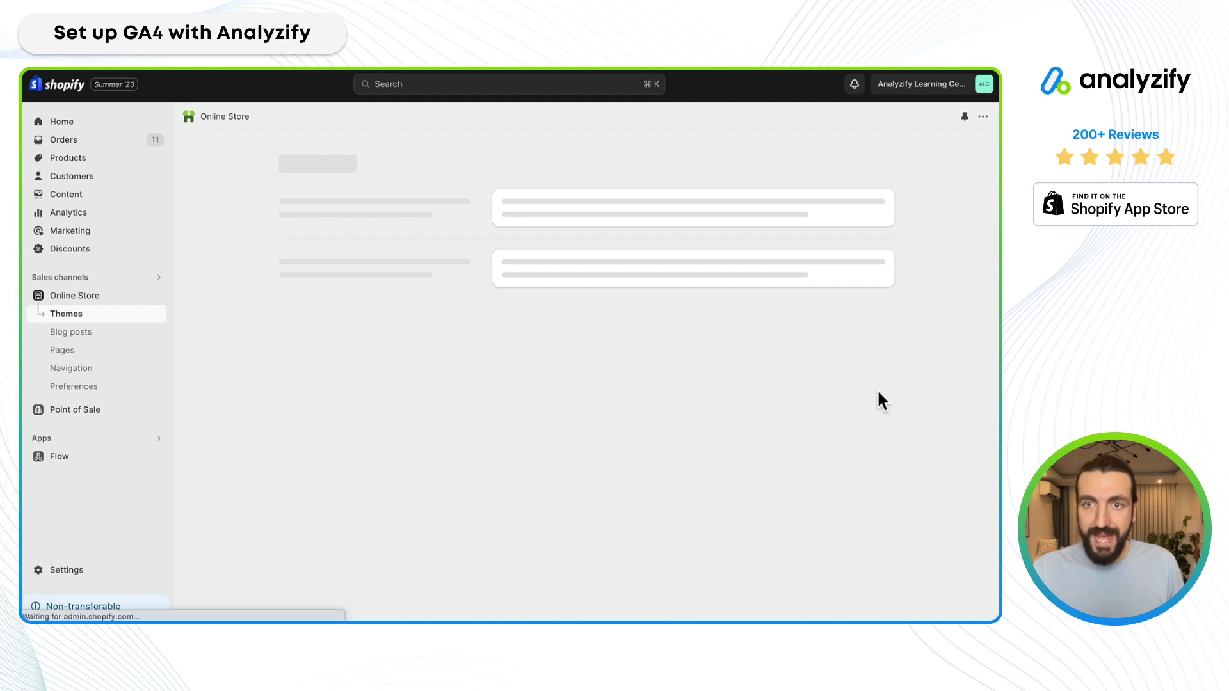
Customize the live theme and show its App embeds with Analyzify Datalayer on.
{"action": "left_click", "coordinate": [849, 457]}
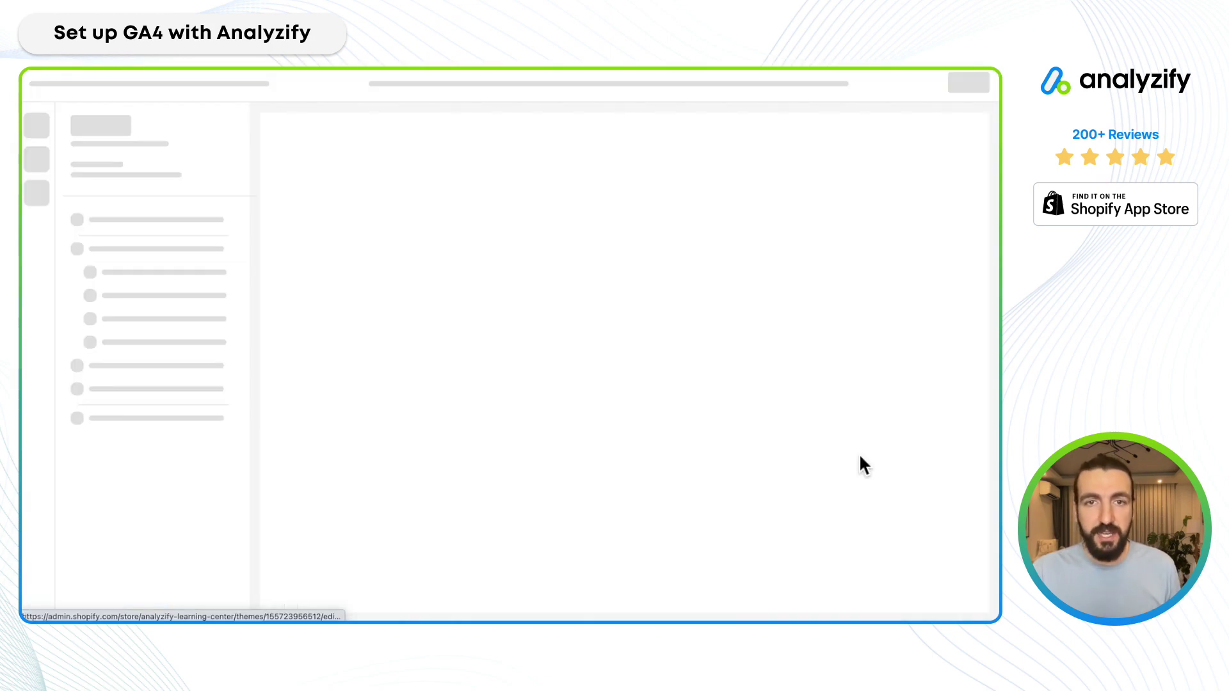
{"action": "left_click", "coordinate": [39, 177]}
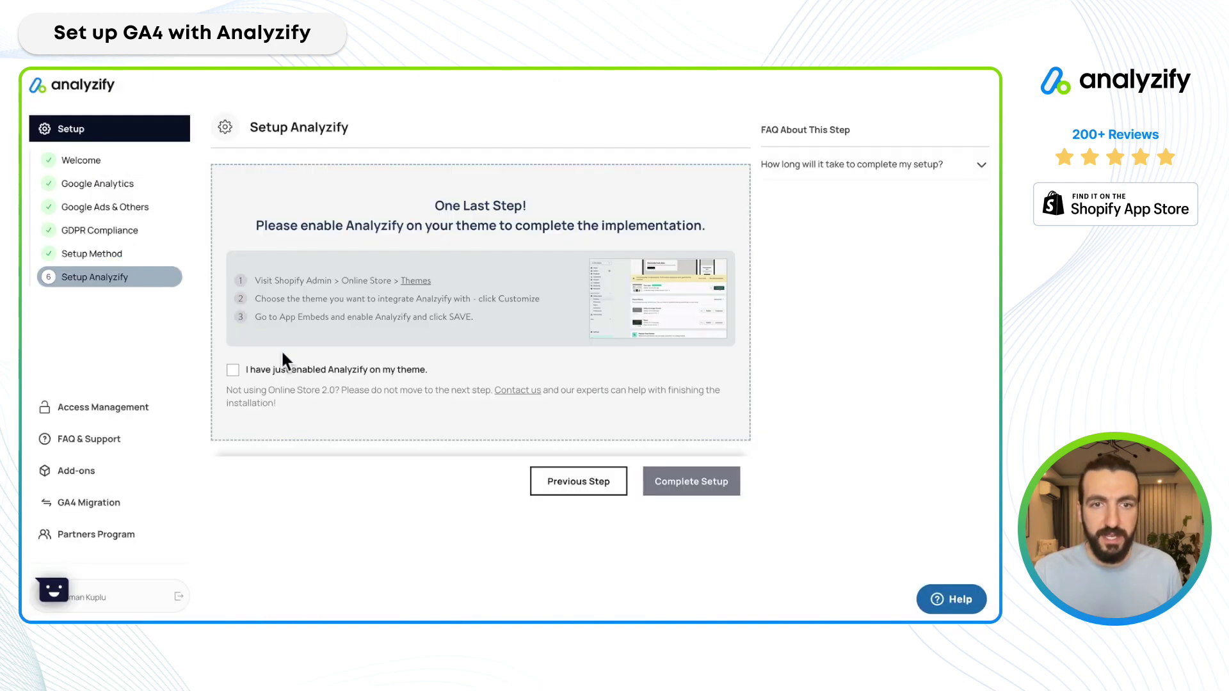
Tick 'I have just enabled Analyzify on my theme' and complete the setup.
{"action": "left_click", "coordinate": [232, 371]}
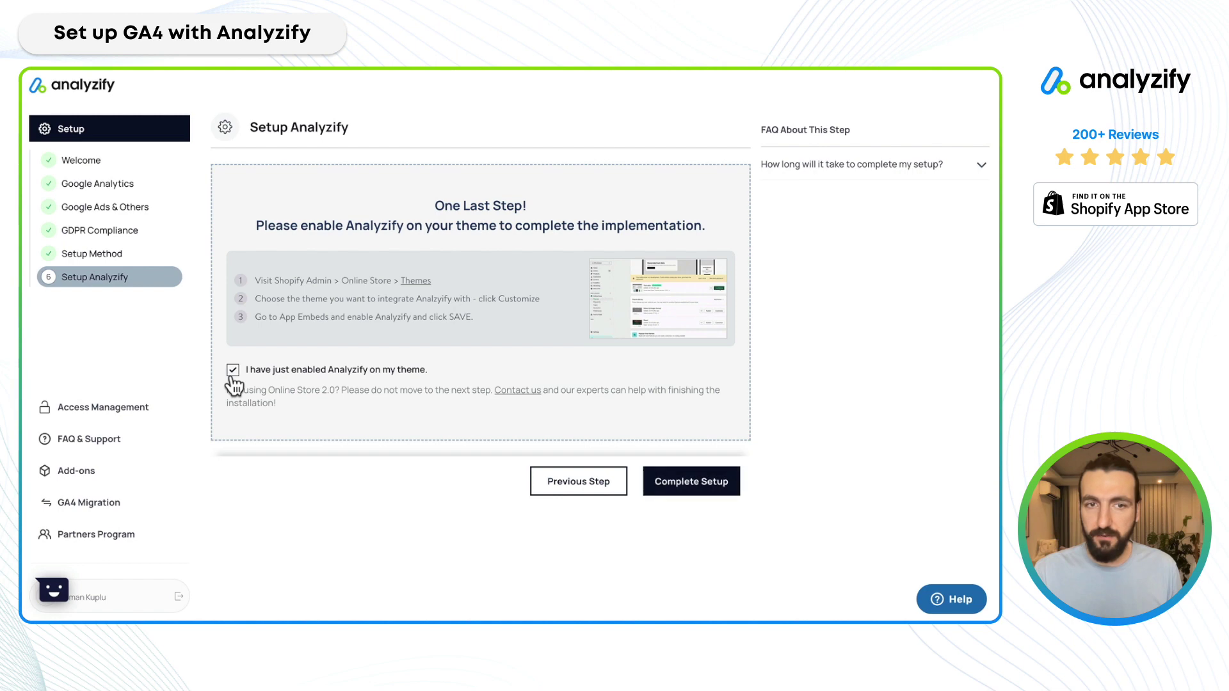
{"action": "left_click", "coordinate": [704, 488]}
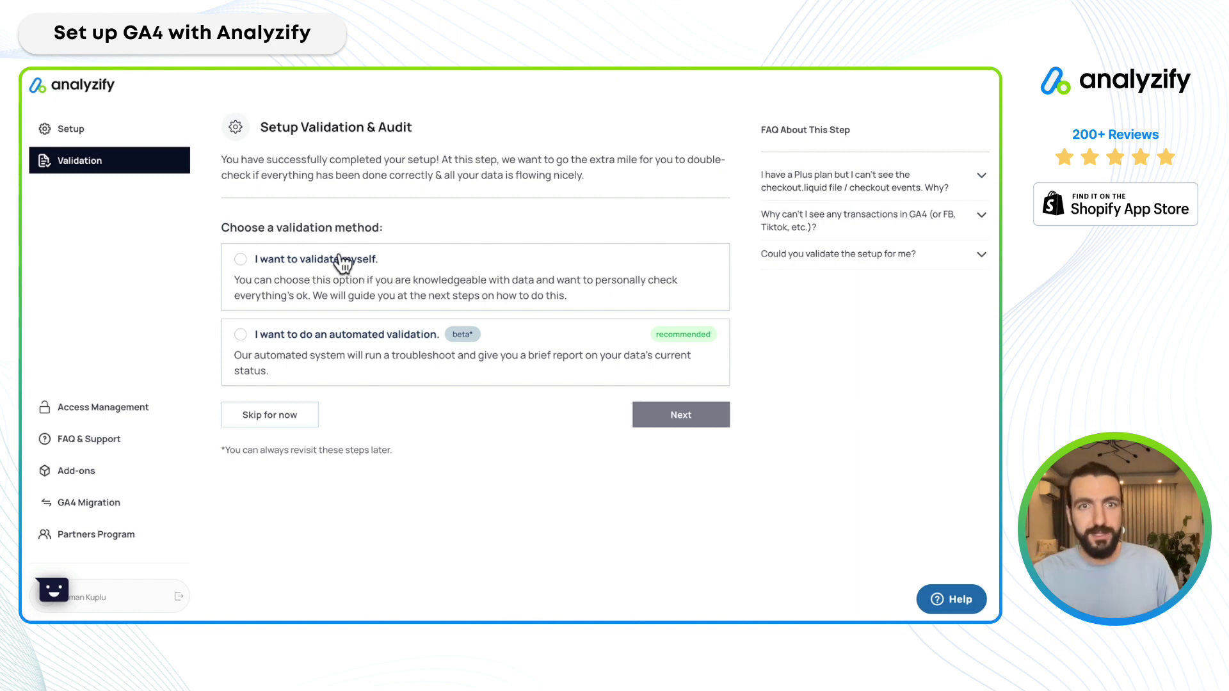
Choose 'I want to do an automated validation' and continue to Troubleshooting.
{"action": "left_click", "coordinate": [332, 344]}
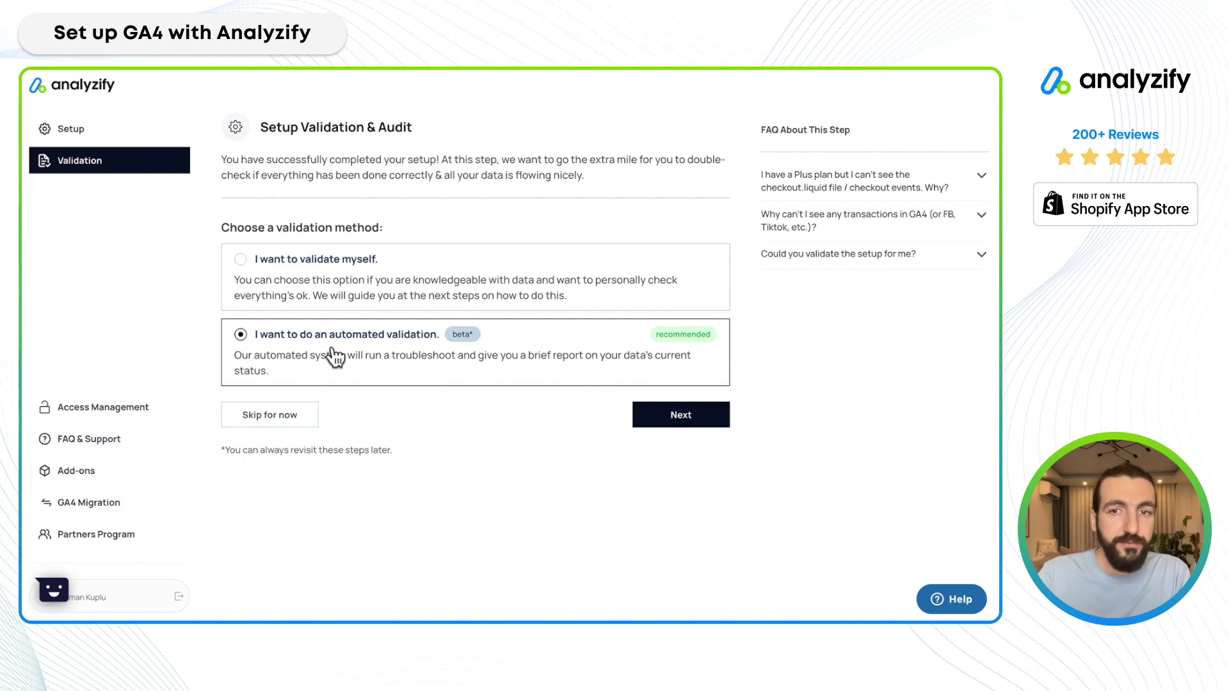
{"action": "left_click", "coordinate": [684, 420]}
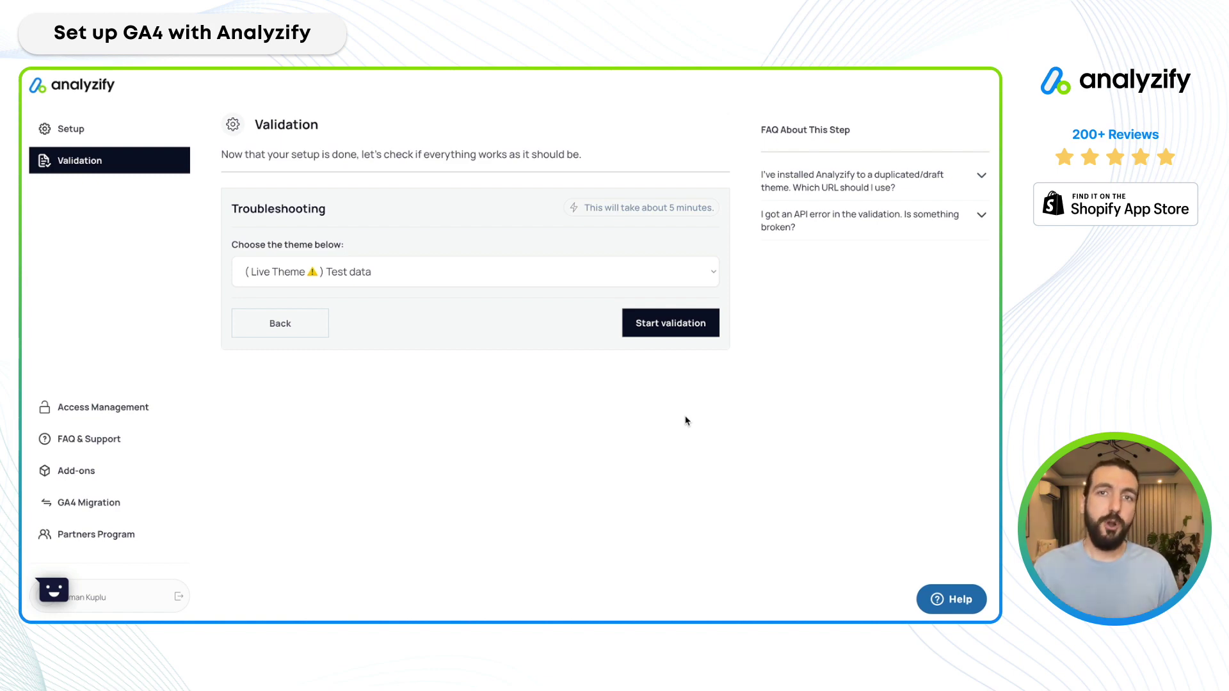
Start validation on the live theme and review the installation-detected General Information finding.
{"action": "left_click", "coordinate": [671, 330]}
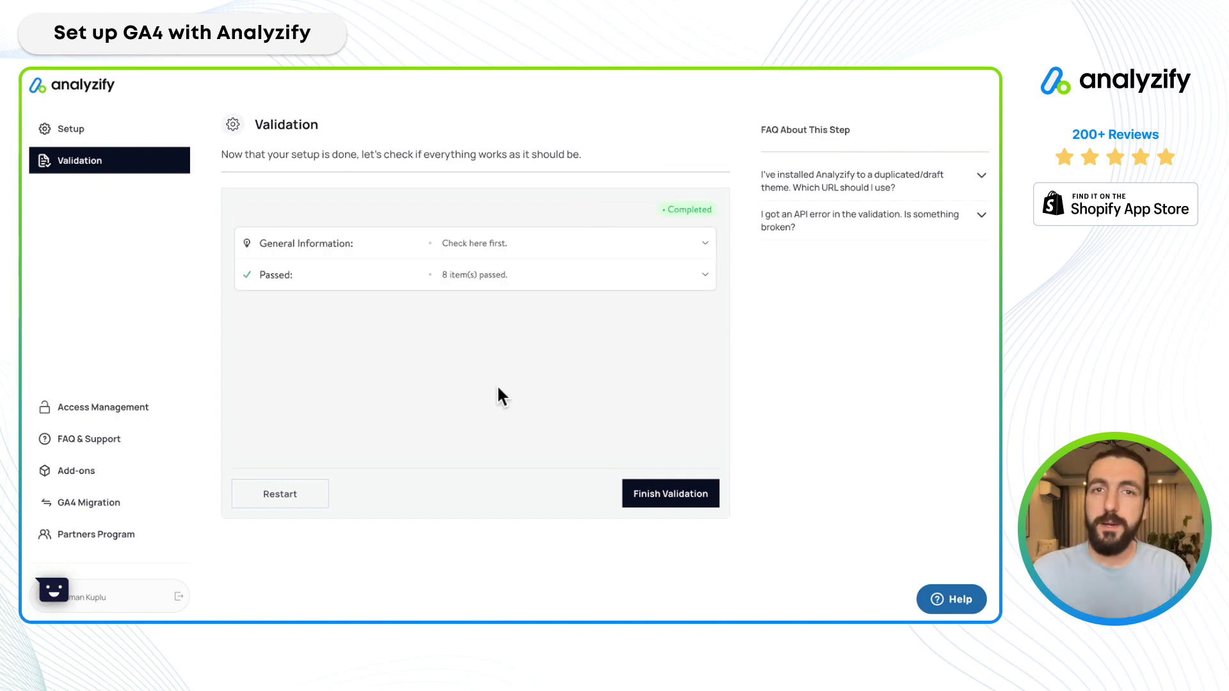
{"action": "left_click", "coordinate": [704, 247]}
{"action": "left_click_drag", "start_coordinate": [283, 270], "coordinate": [397, 272]}
{"action": "left_click", "coordinate": [405, 271]}
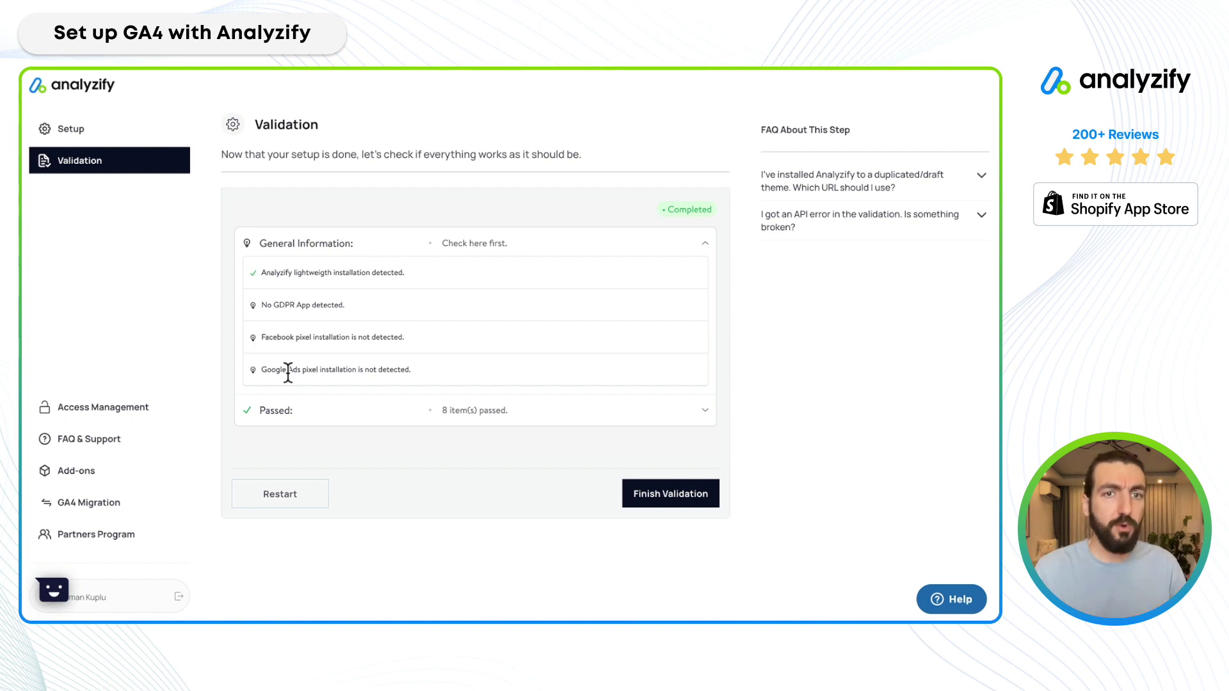
{"action": "triple_click", "coordinate": [318, 272]}
{"action": "left_click", "coordinate": [378, 251]}
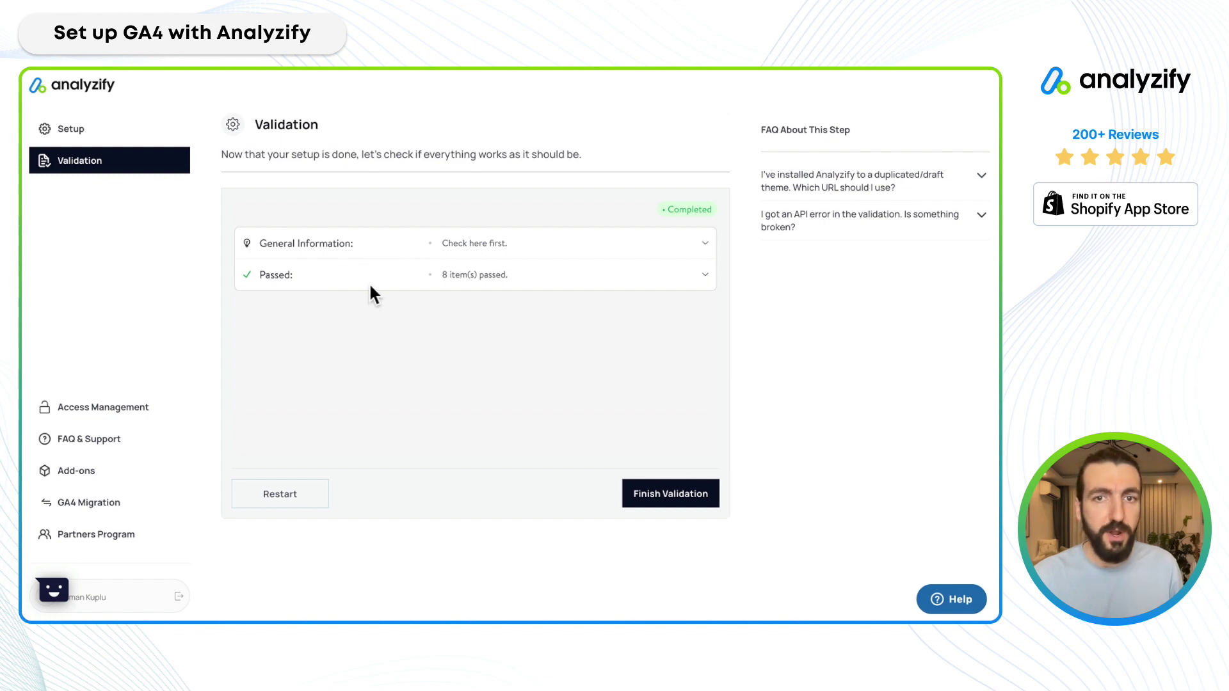
Review the Passed checks, including cart-page GA4 events and no cart double-counting.
{"action": "left_click", "coordinate": [494, 285]}
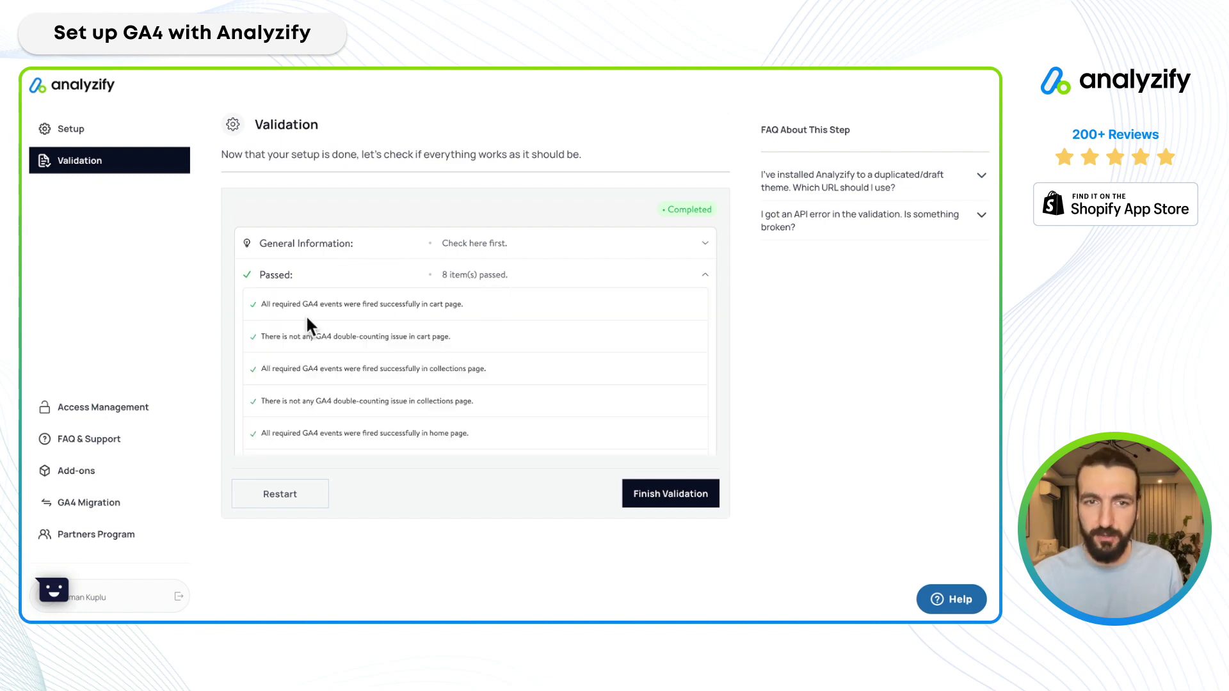
{"action": "left_click_drag", "start_coordinate": [301, 305], "coordinate": [364, 304]}
{"action": "left_click_drag", "start_coordinate": [308, 337], "coordinate": [425, 333]}
{"action": "left_click", "coordinate": [299, 369]}
{"action": "left_click_drag", "start_coordinate": [299, 370], "coordinate": [424, 388]}
{"action": "scroll", "coordinate": [423, 388], "scroll_direction": "down", "scroll_amount": 2}
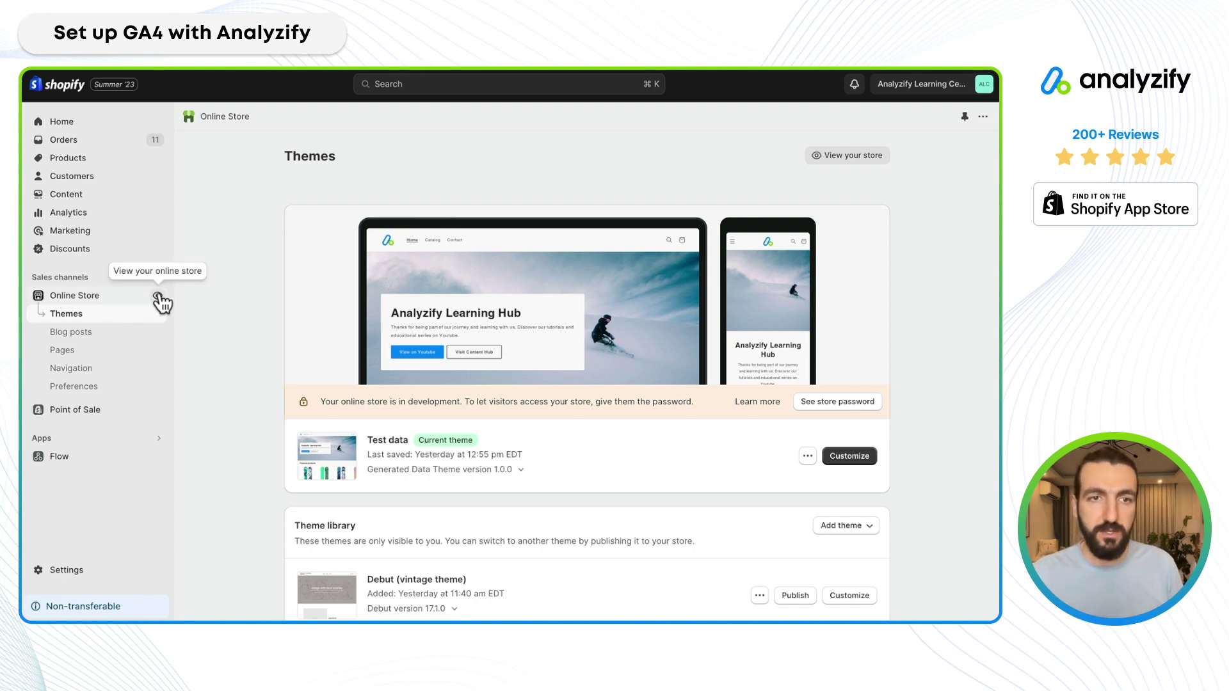
Open the Analyzify Learning Hub storefront from the Online Store view icon.
{"action": "left_click", "coordinate": [157, 296]}
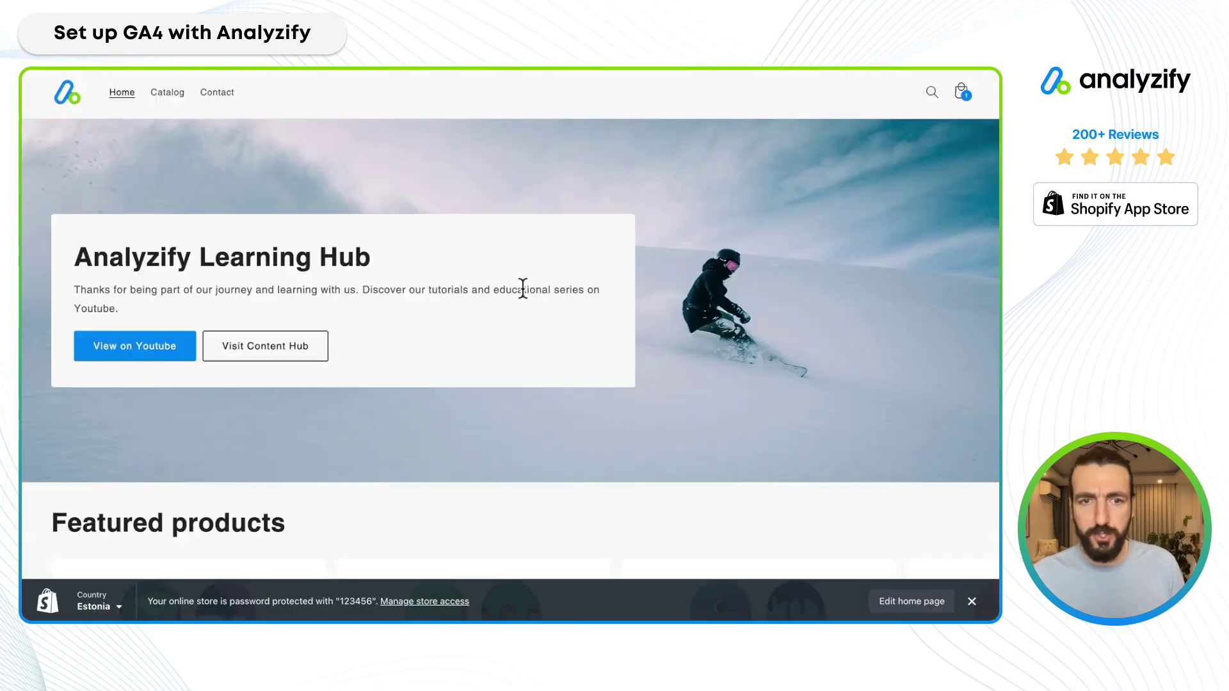
{"action": "scroll", "coordinate": [522, 288], "scroll_direction": "down", "scroll_amount": 10}
{"action": "scroll", "coordinate": [521, 288], "scroll_direction": "up", "scroll_amount": 6}
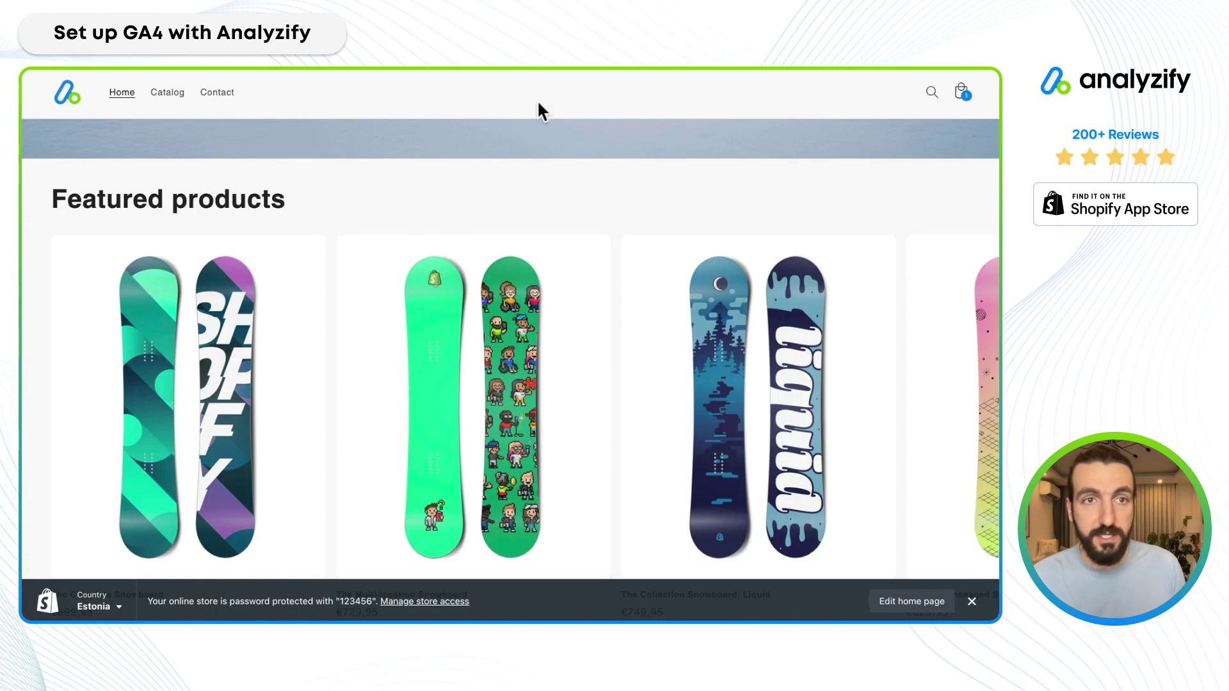
Visit the Multi-location Snowboard product page, dismissing the ad blocker popup.
{"action": "scroll", "coordinate": [455, 249], "scroll_direction": "down", "scroll_amount": 4}
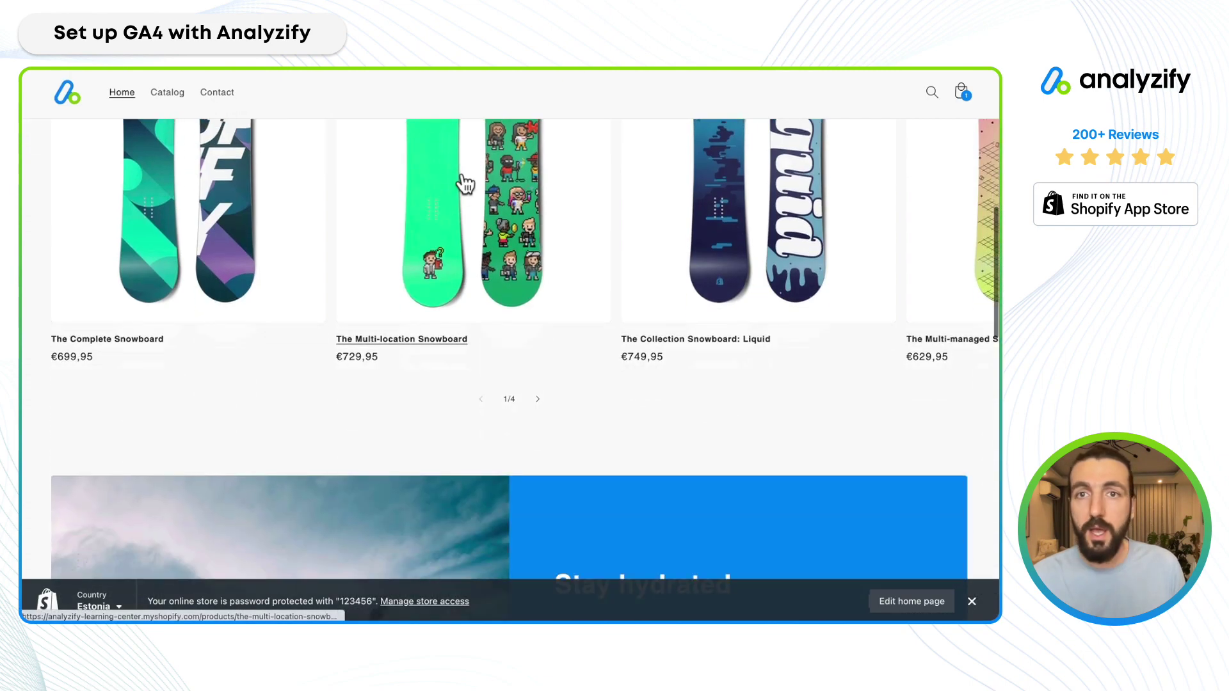
{"action": "left_click", "coordinate": [462, 176]}
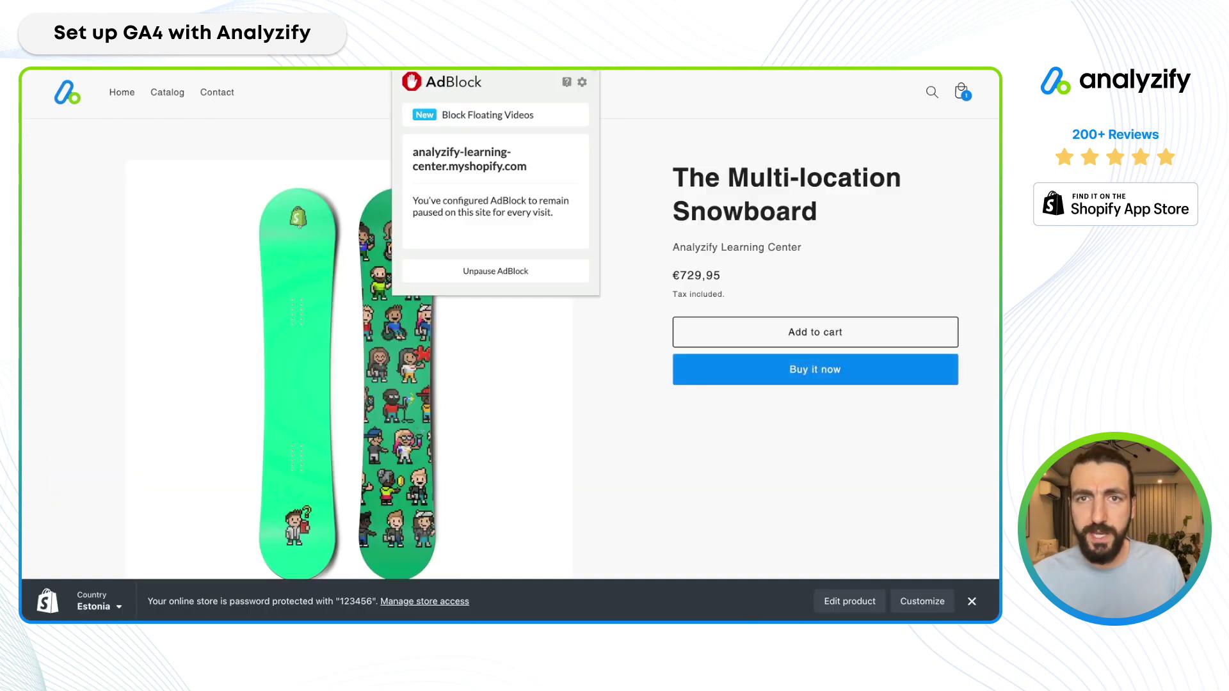
{"action": "left_click", "coordinate": [603, 74]}
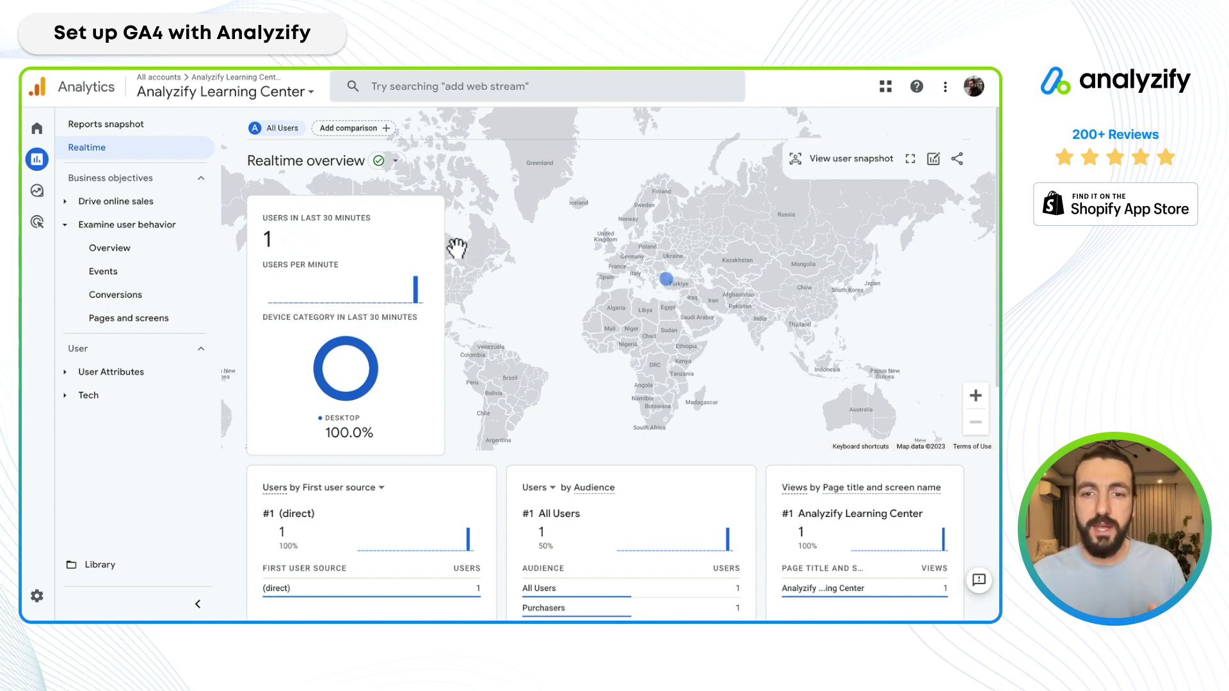
Check Realtime's Event count for page_view and session_start, then enter Analytics Admin.
{"action": "scroll", "coordinate": [397, 329], "scroll_direction": "down", "scroll_amount": 5}
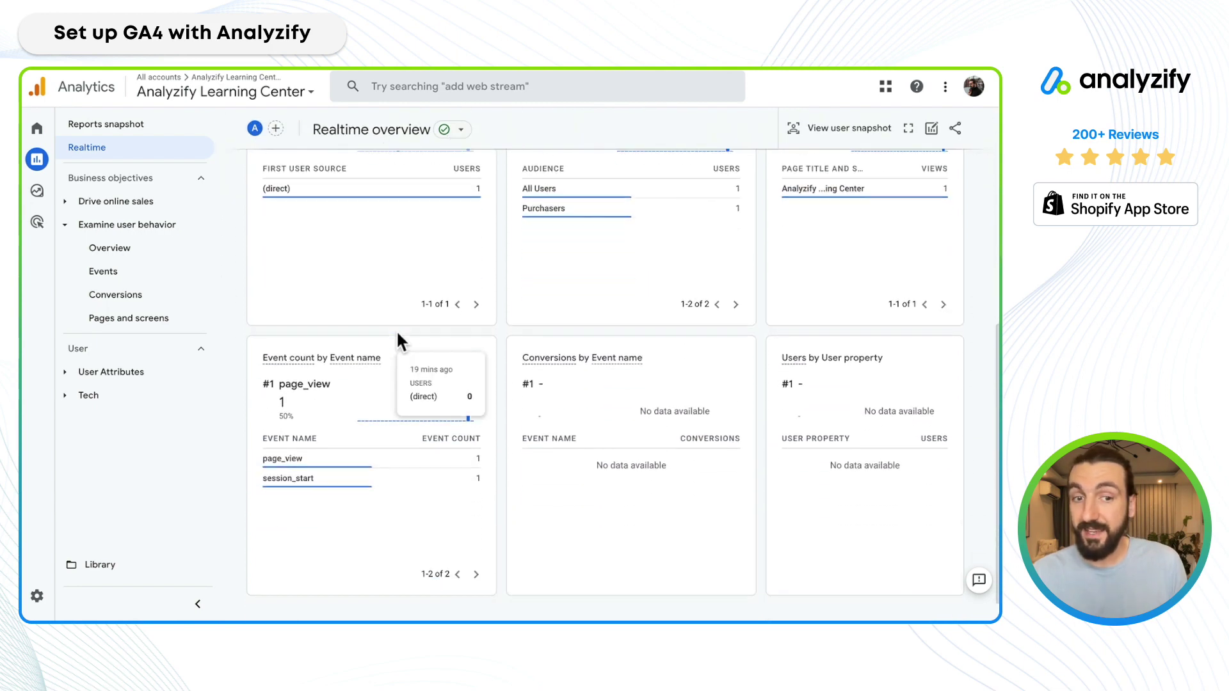
{"action": "scroll", "coordinate": [397, 328], "scroll_direction": "down", "scroll_amount": 2}
{"action": "left_click", "coordinate": [39, 598]}
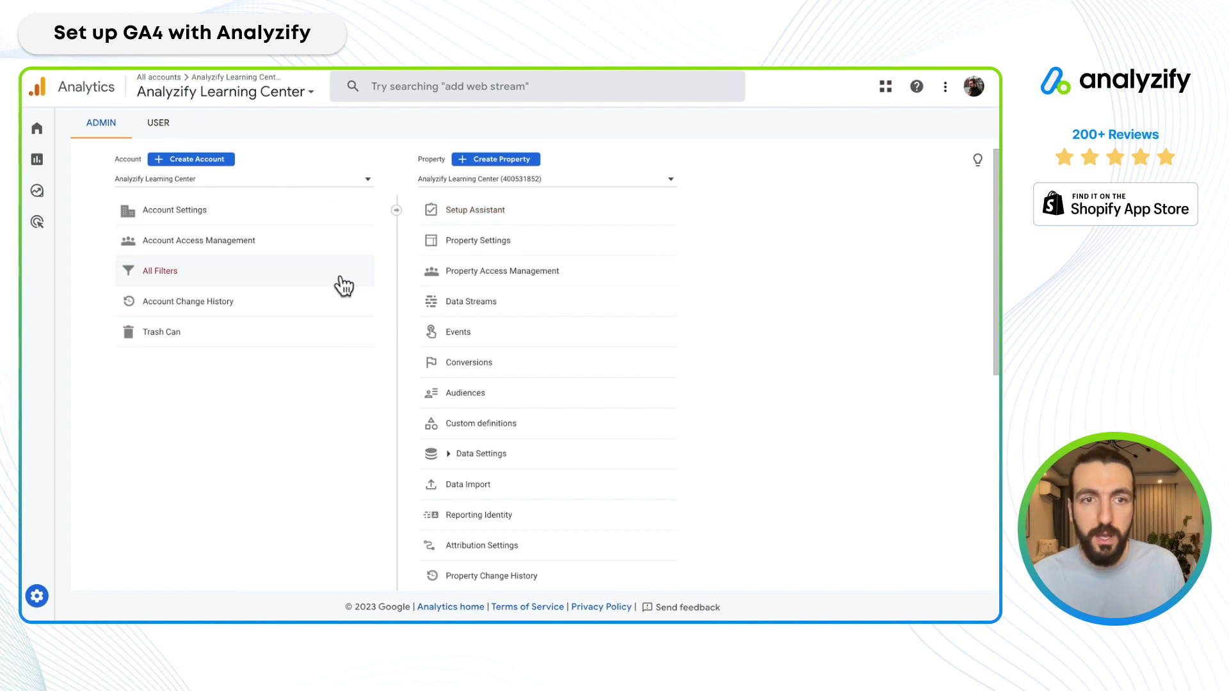
Open DebugView and select Apple as the debug device.
{"action": "scroll", "coordinate": [541, 348], "scroll_direction": "down", "scroll_amount": 6}
{"action": "left_click", "coordinate": [501, 246]}
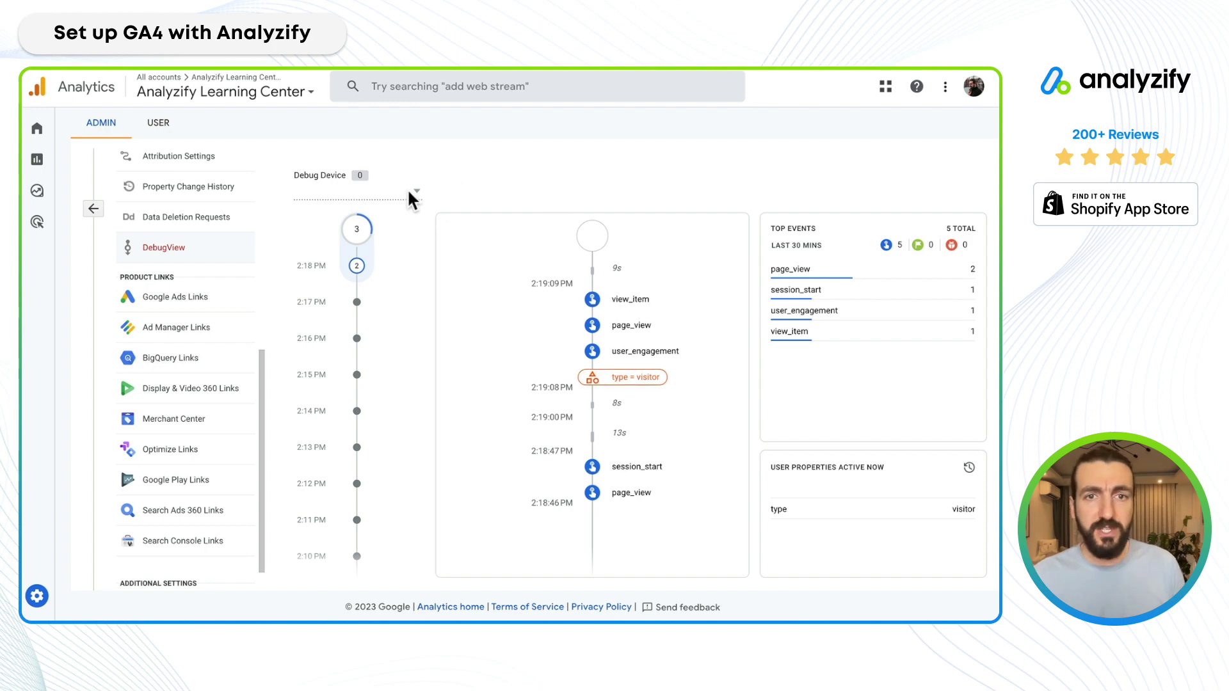
{"action": "left_click", "coordinate": [410, 191]}
{"action": "left_click", "coordinate": [411, 198]}
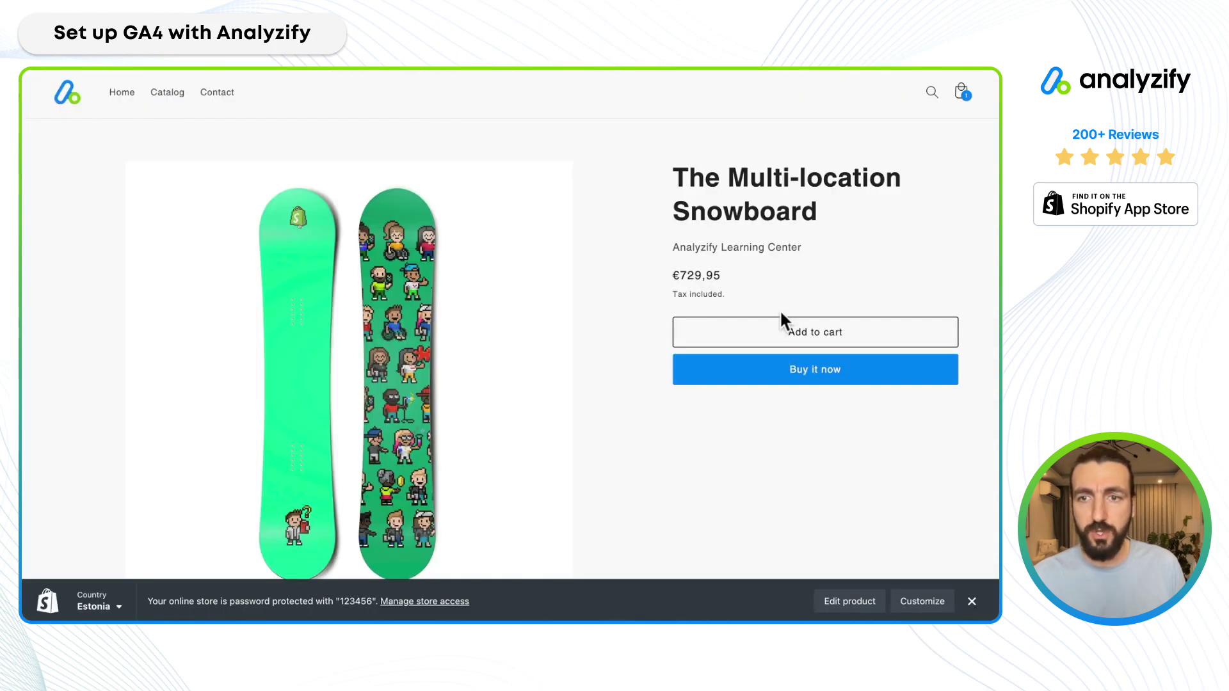
Add the Multi-location Snowboard to the cart and browse the Catalog.
{"action": "left_click", "coordinate": [819, 329]}
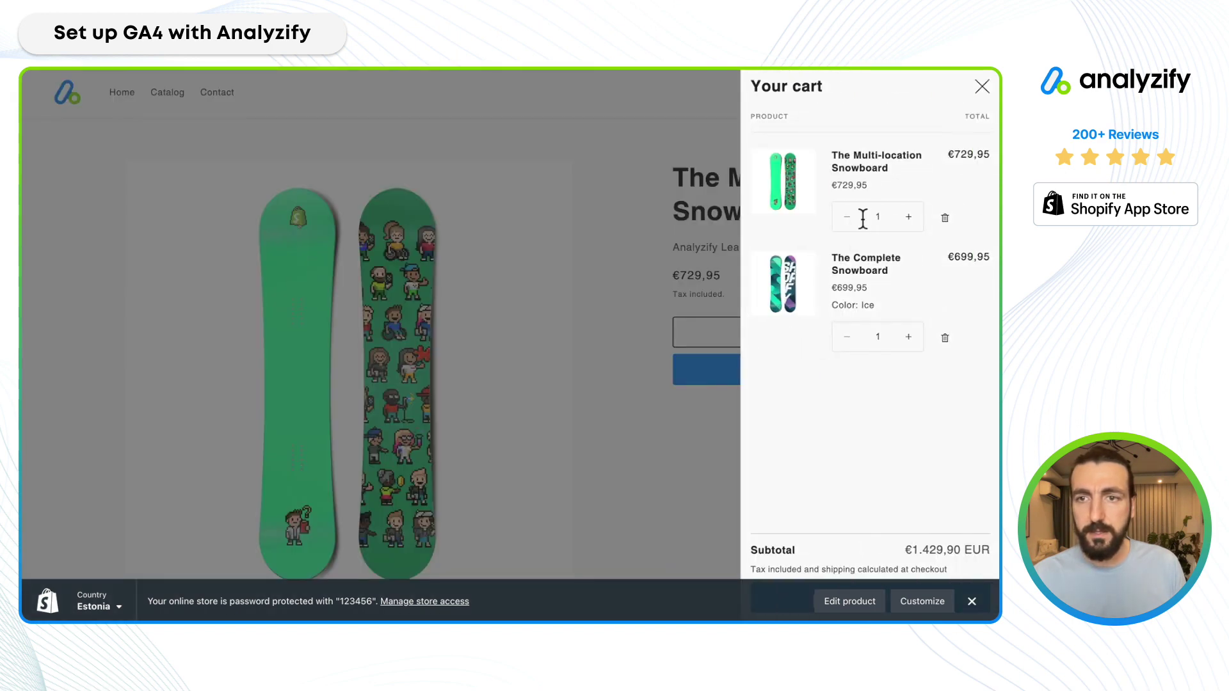
{"action": "left_click", "coordinate": [984, 91]}
{"action": "left_click", "coordinate": [178, 101]}
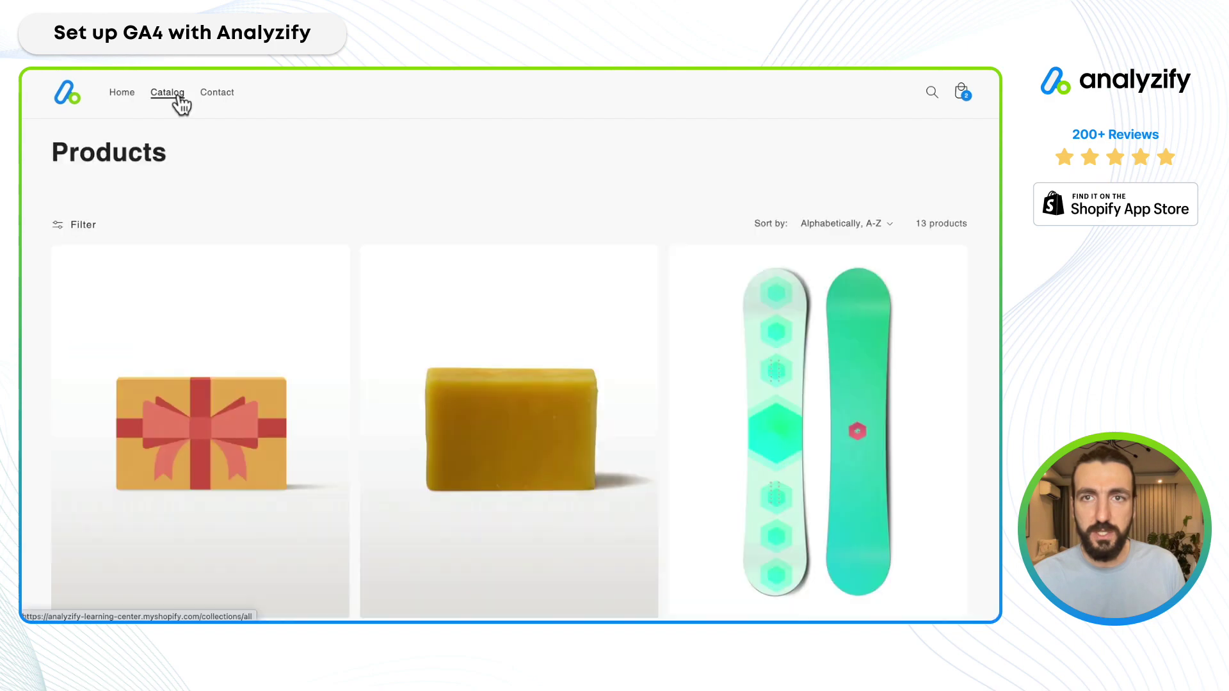
{"action": "scroll", "coordinate": [412, 406], "scroll_direction": "down", "scroll_amount": 10}
{"action": "scroll", "coordinate": [411, 405], "scroll_direction": "up", "scroll_amount": 8}
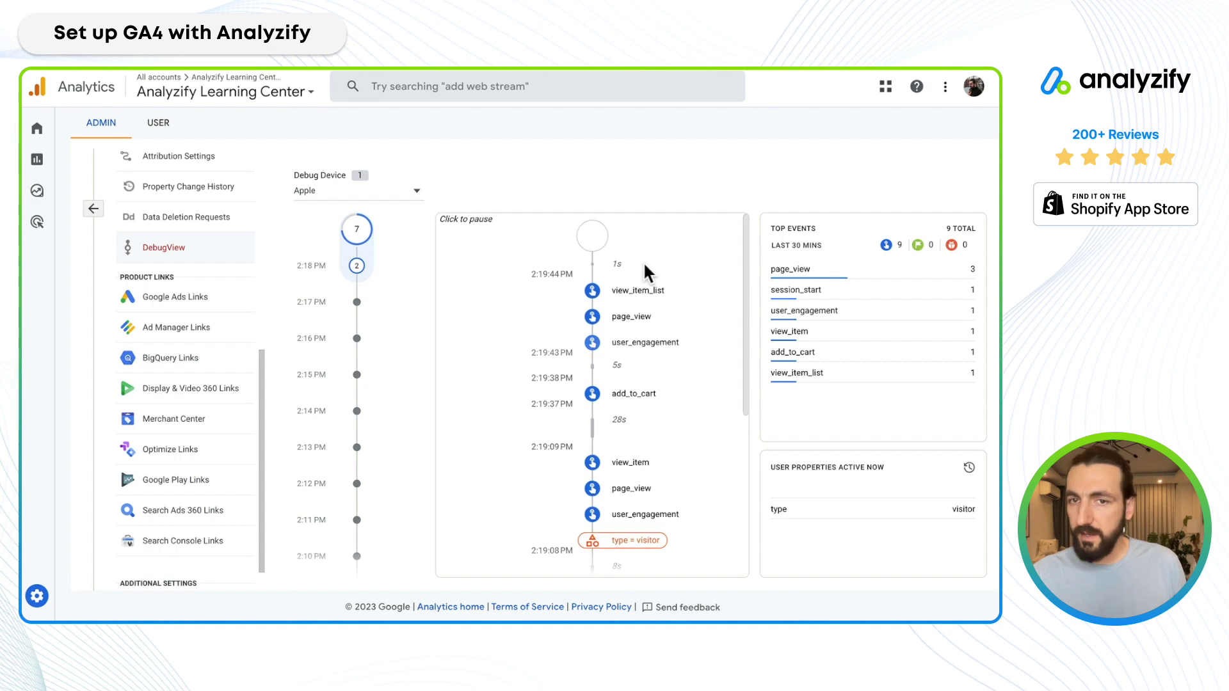
Select the view_item_list event in DebugView to show its parameters.
{"action": "left_click", "coordinate": [639, 290]}
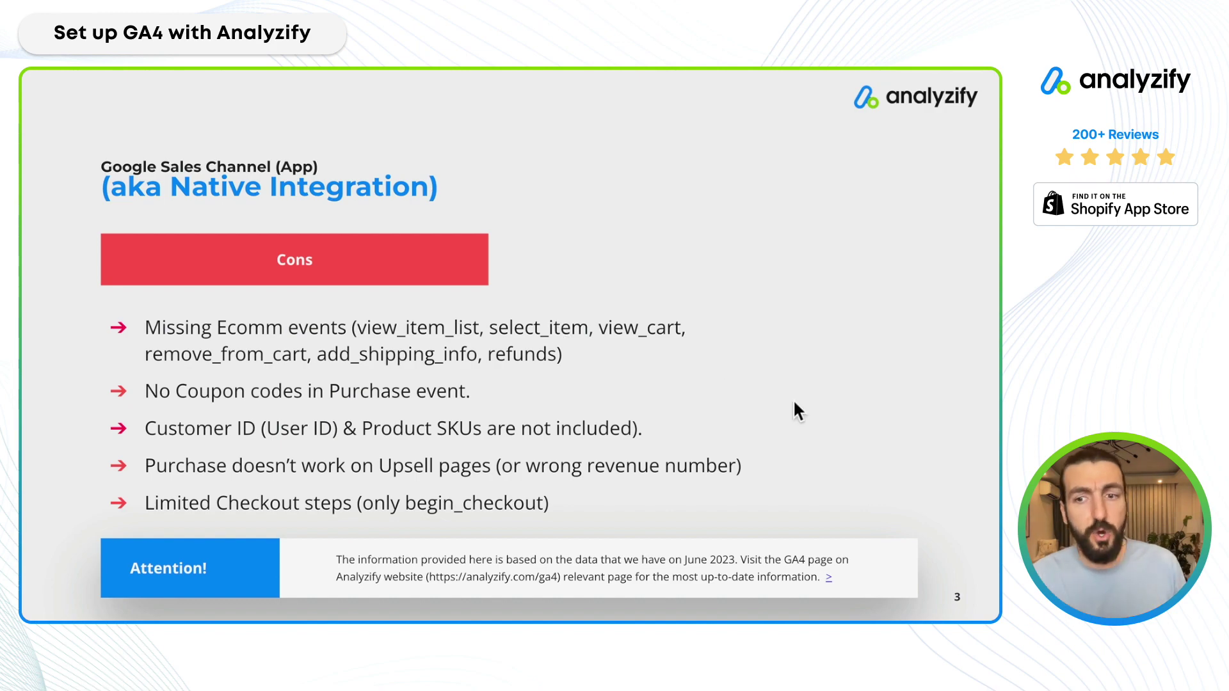
Leave the slide for the Analyzify Shopify GA4 guide, Chapter 1: Shopify GA4 Integration Methods.
{"action": "left_click", "coordinate": [828, 579]}
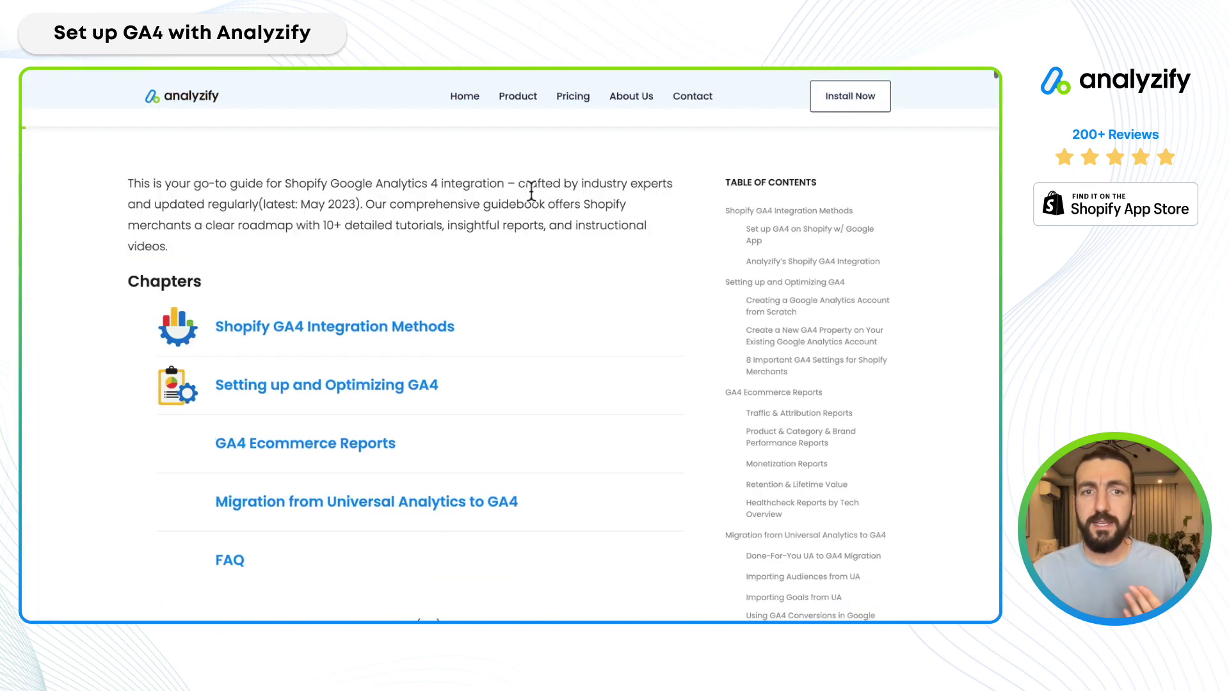